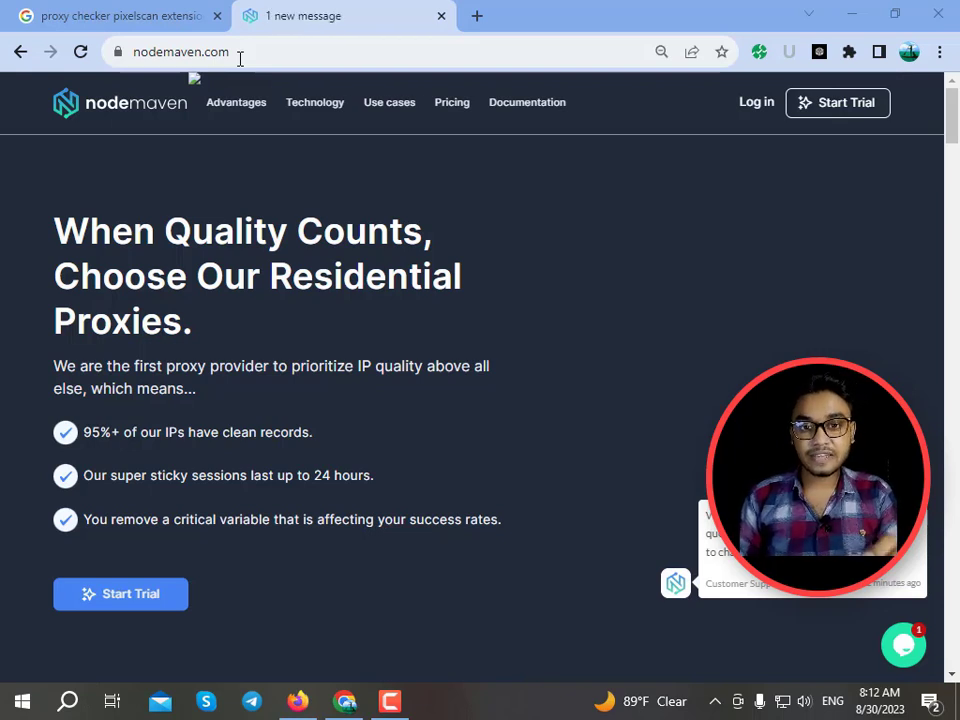
Look through the NodeMaven home page, covering its proxy advantages, IP filtering method and use cases.
click(240, 57)
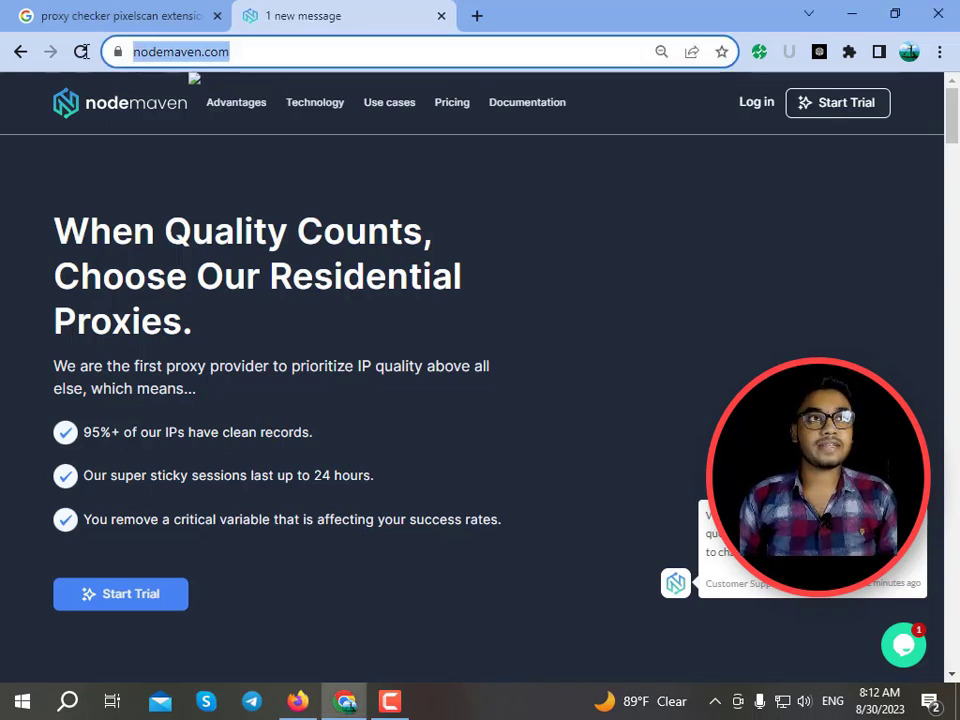
click(272, 52)
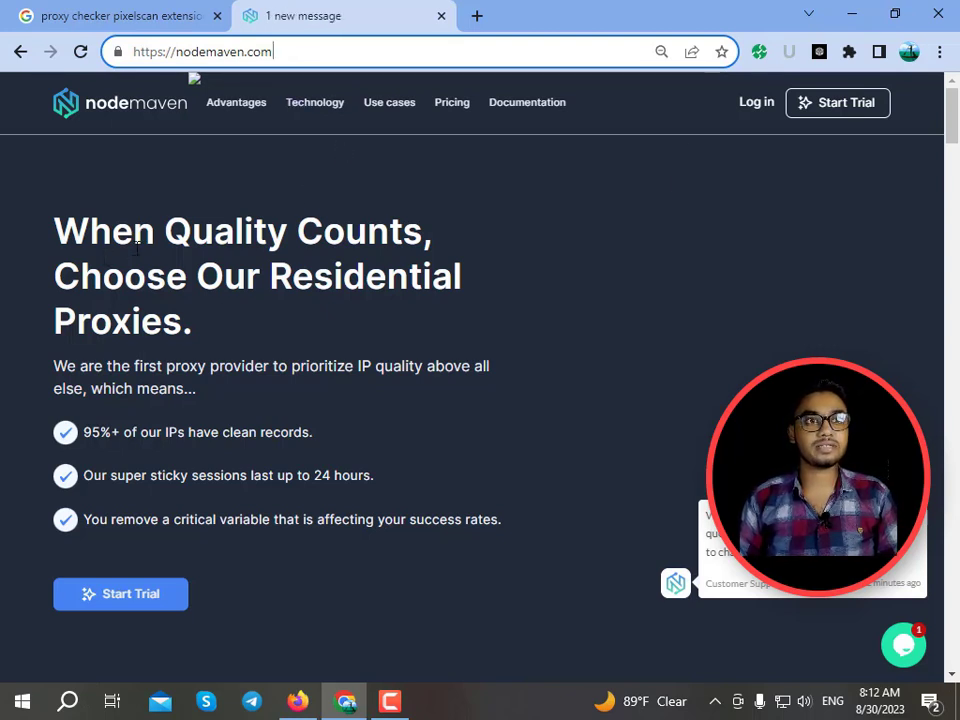
scroll(137, 250, down, 2)
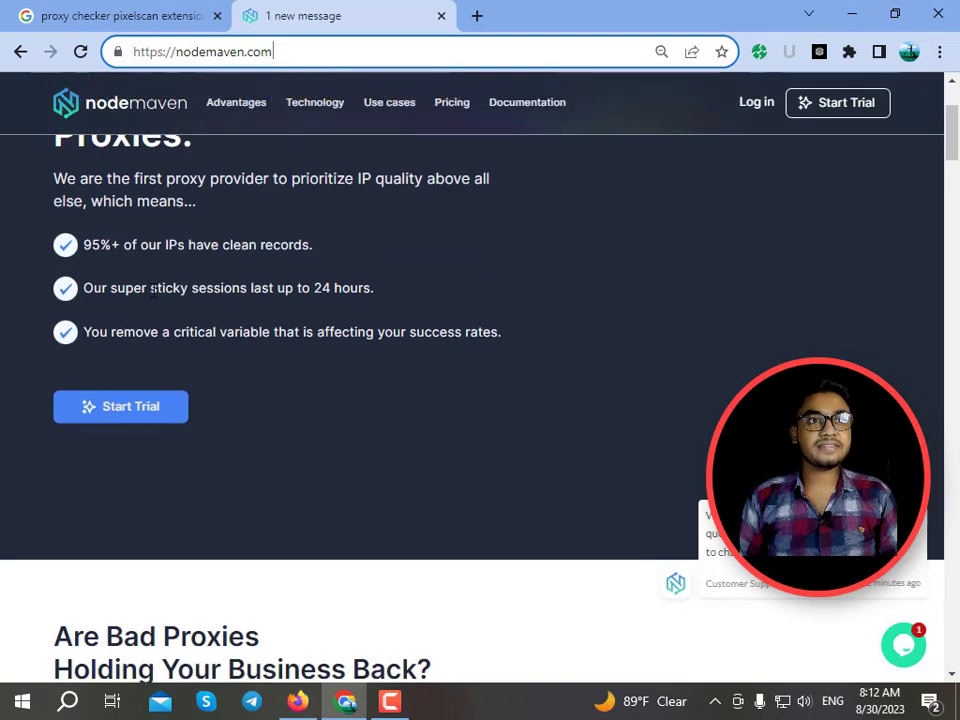
scroll(383, 278, down, 3)
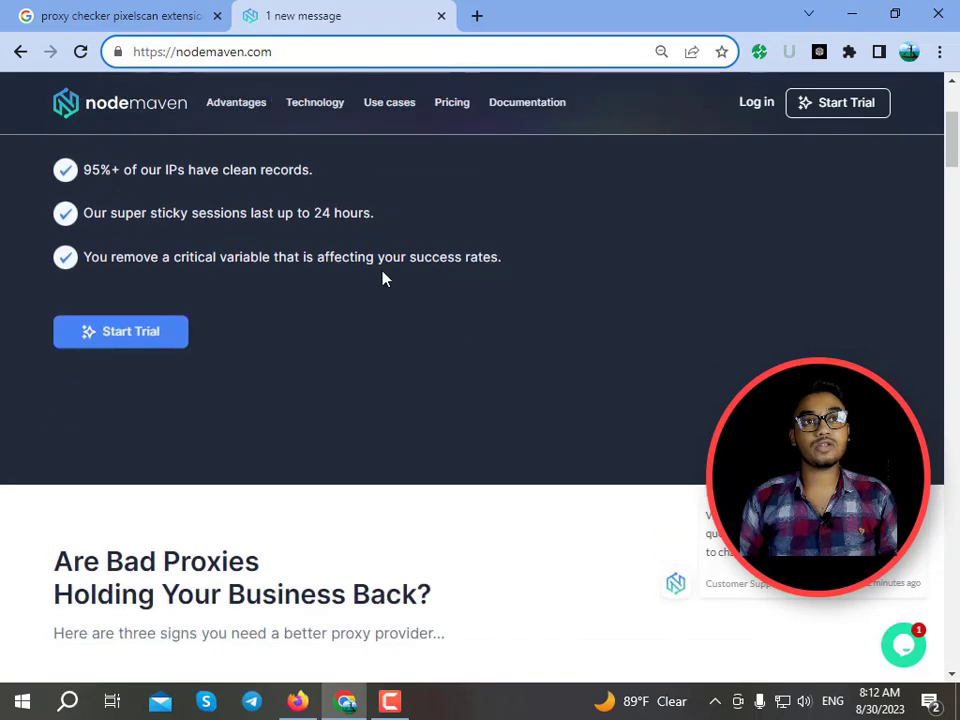
scroll(383, 278, down, 6)
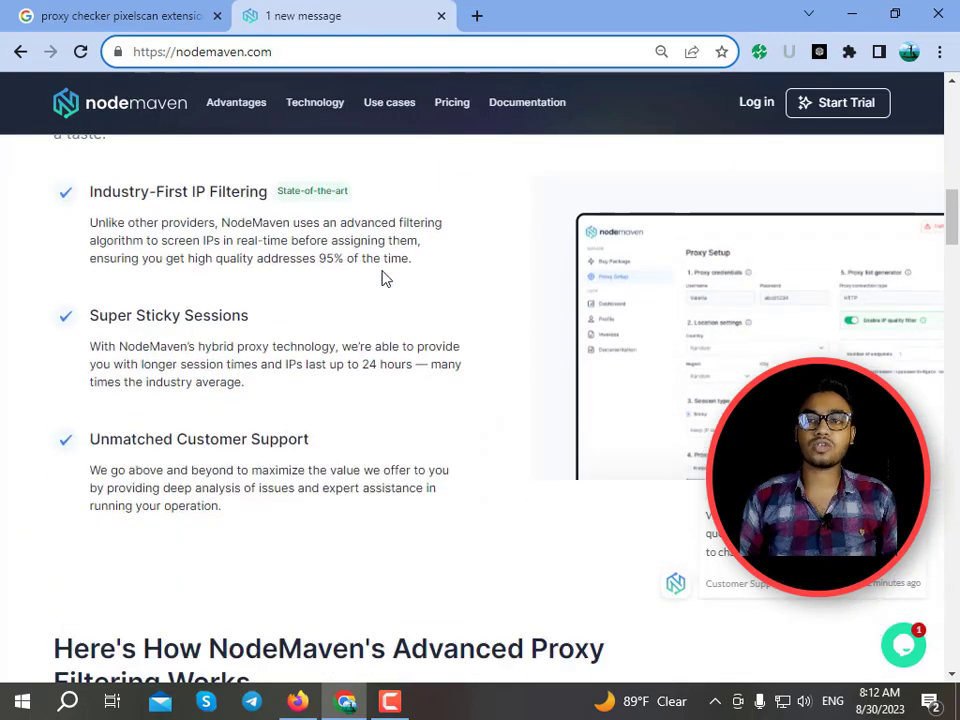
scroll(383, 278, down, 12)
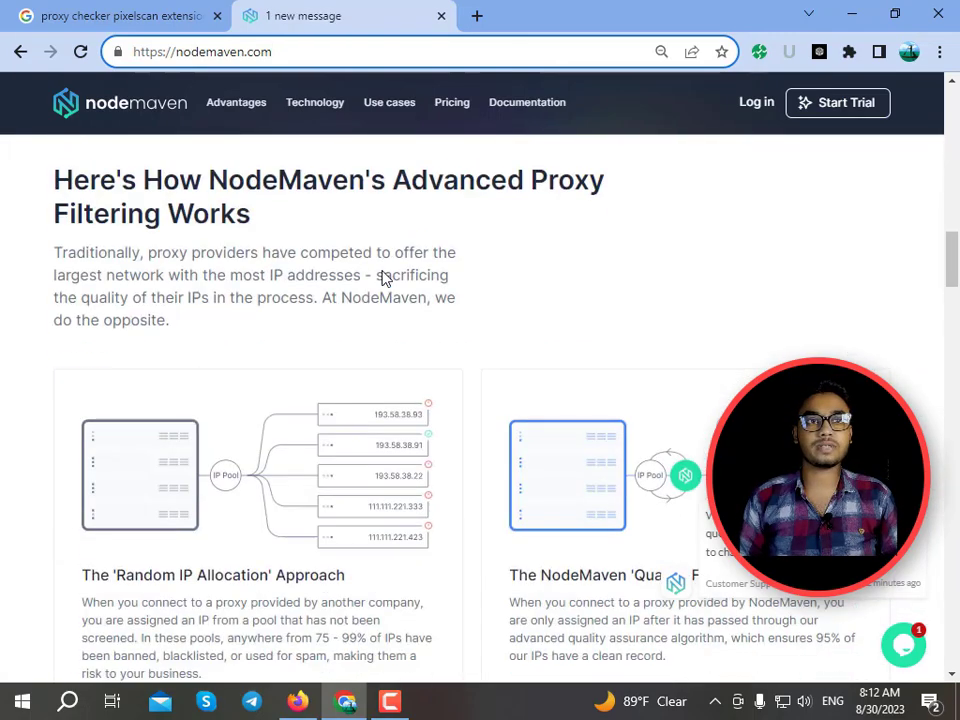
scroll(386, 278, down, 14)
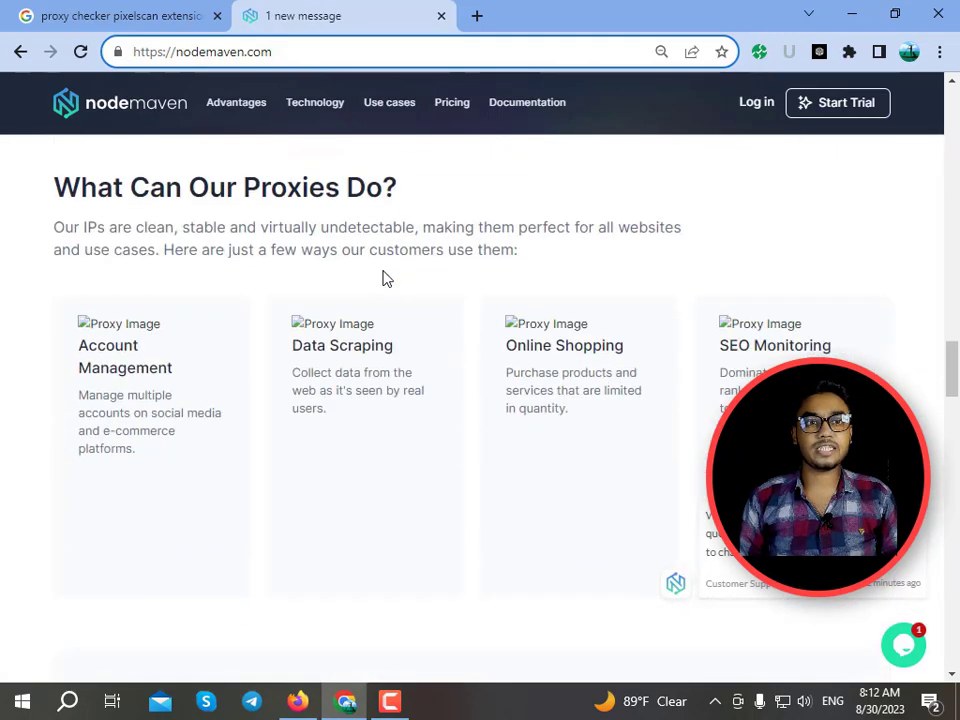
scroll(390, 268, up, 2)
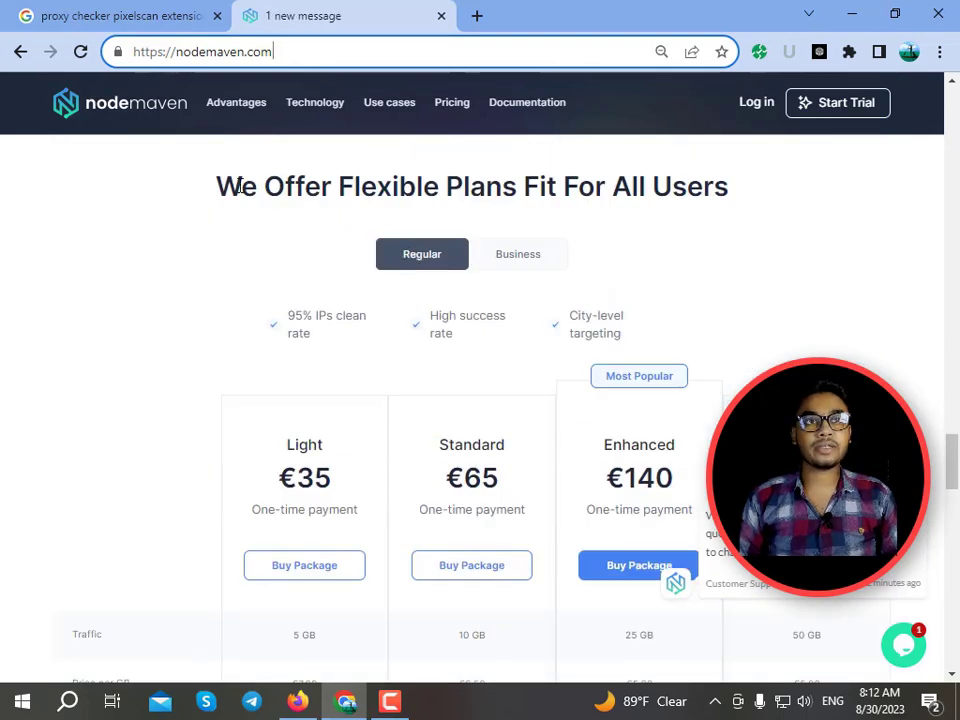
Examine the Regular pricing plans, comparing price, traffic, price per GB and included features from Light to Premium.
scroll(300, 216, down, 1)
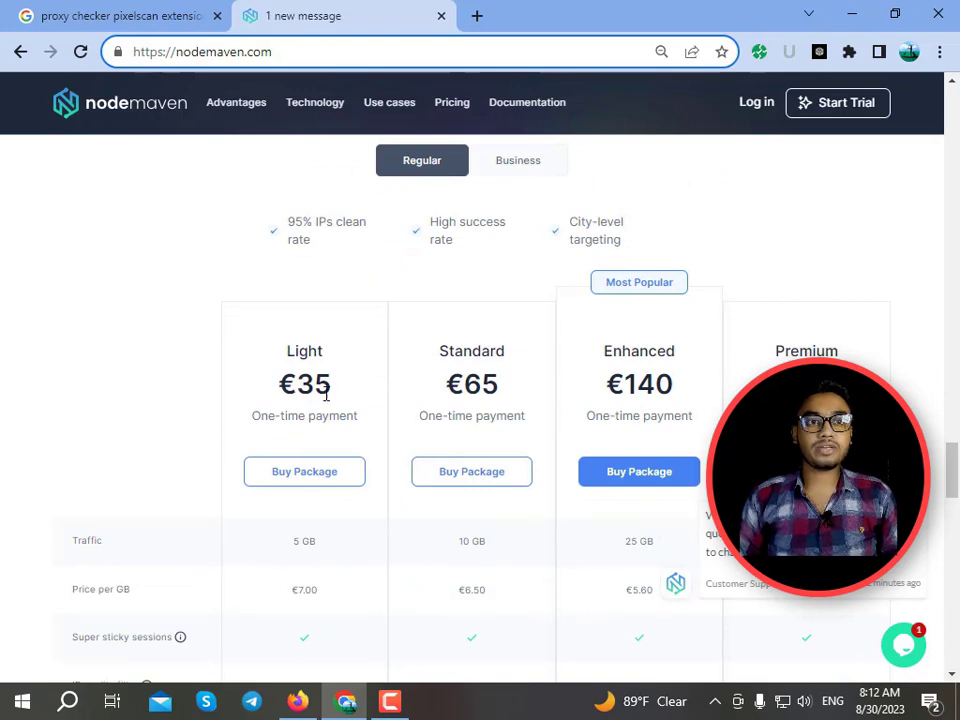
scroll(350, 404, down, 1)
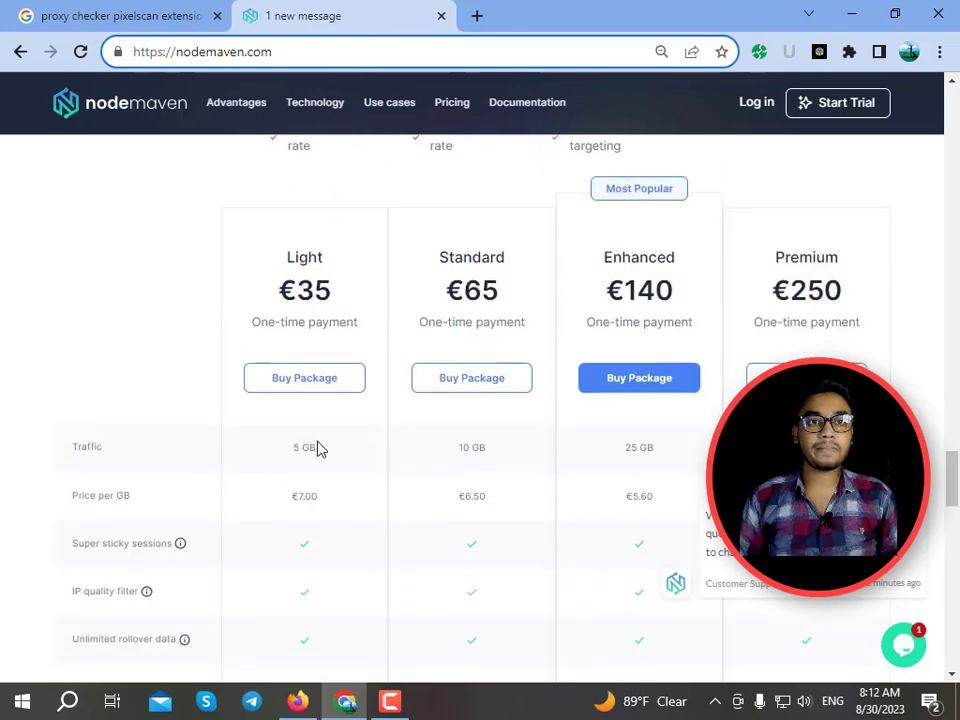
scroll(308, 451, down, 1)
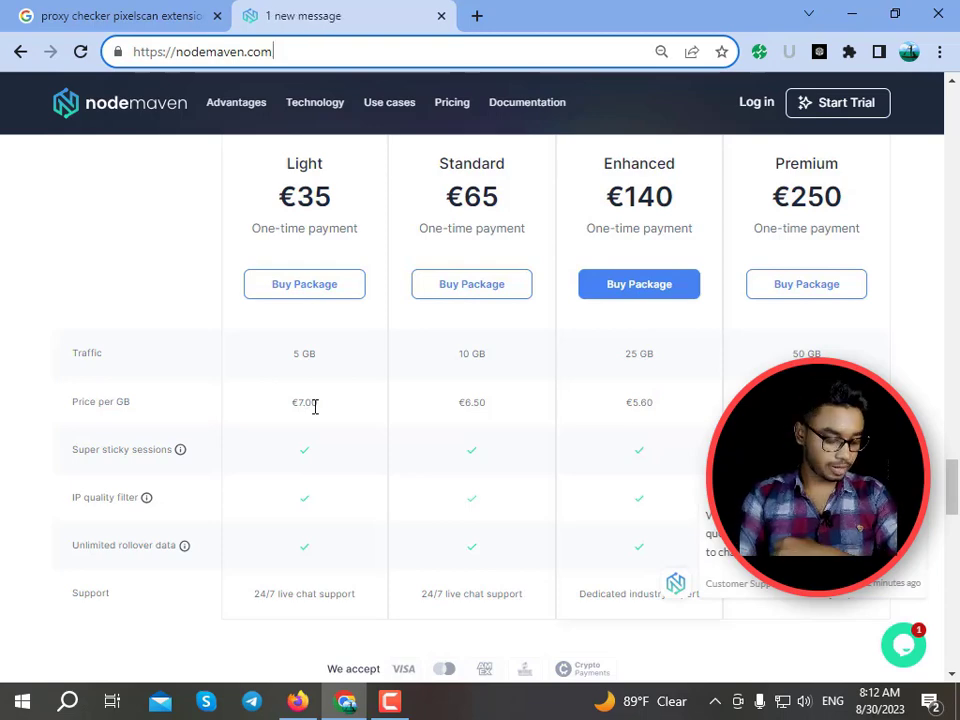
scroll(375, 405, down, 2)
scroll(378, 400, up, 2)
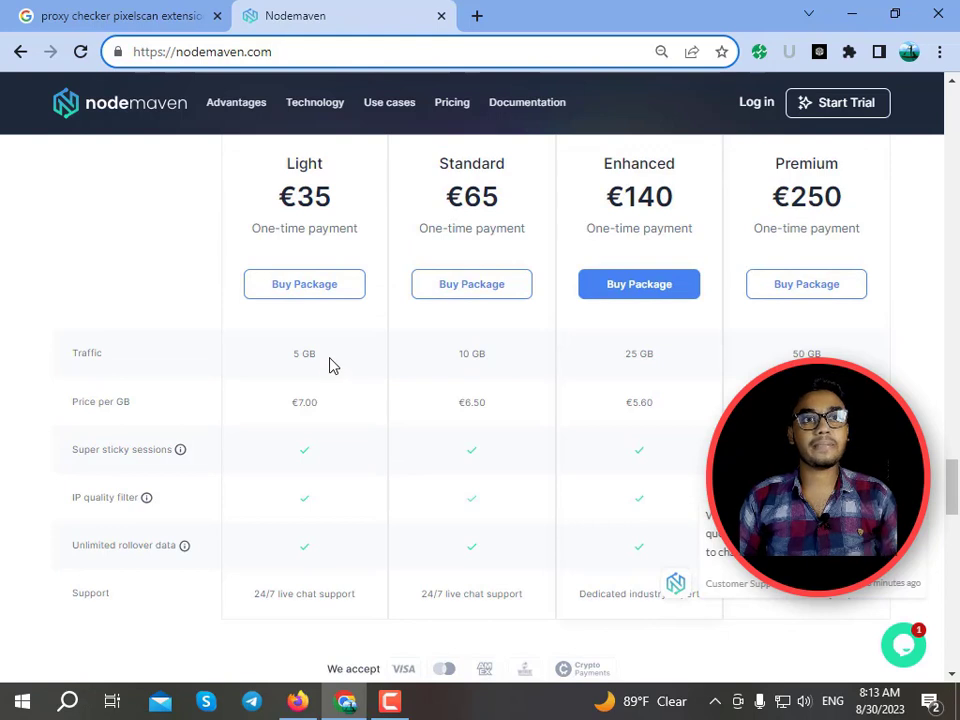
drag(333, 366, 289, 364)
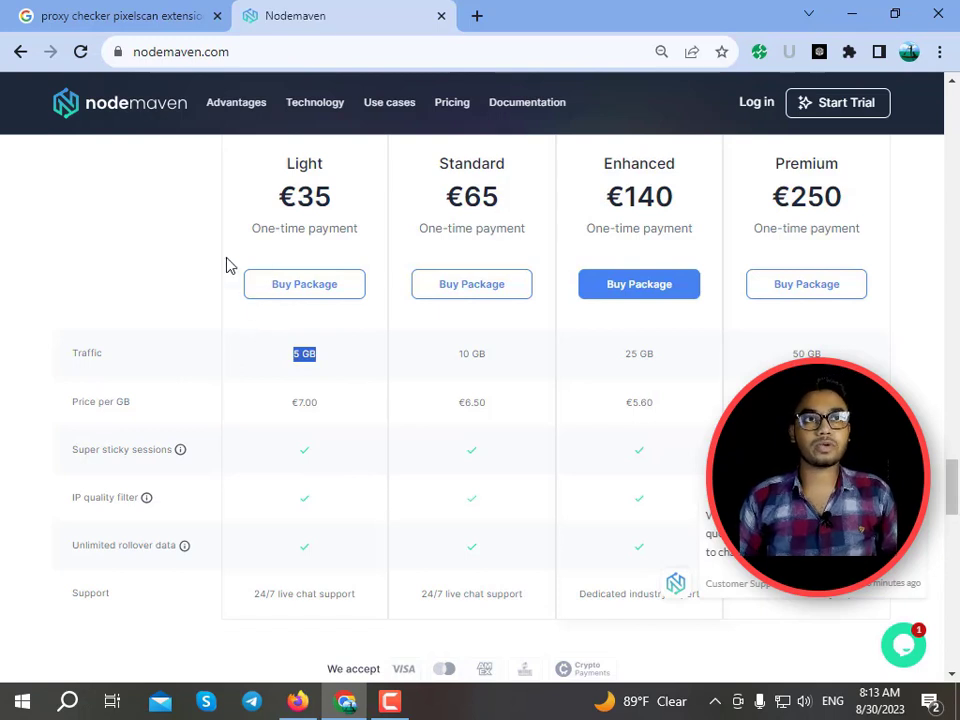
click(285, 216)
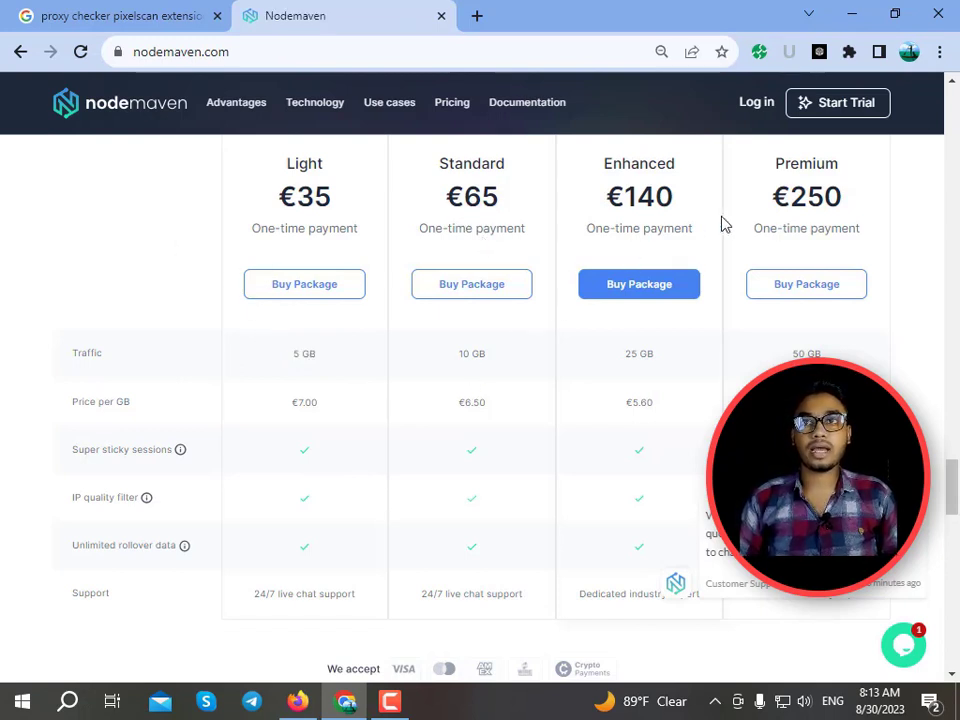
scroll(700, 223, up, 1)
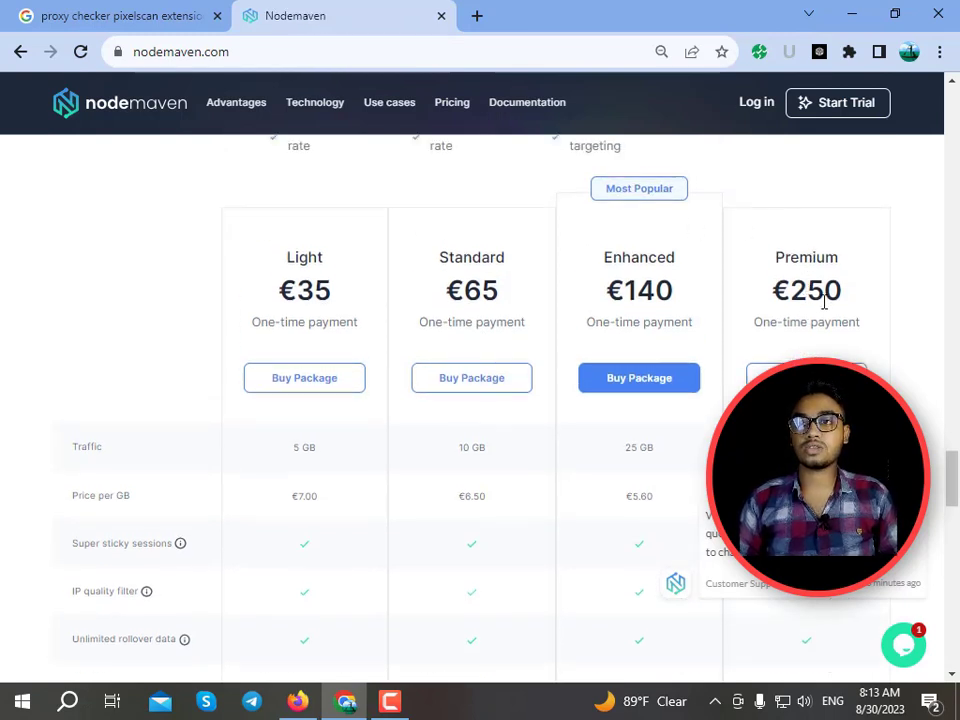
scroll(824, 305, down, 1)
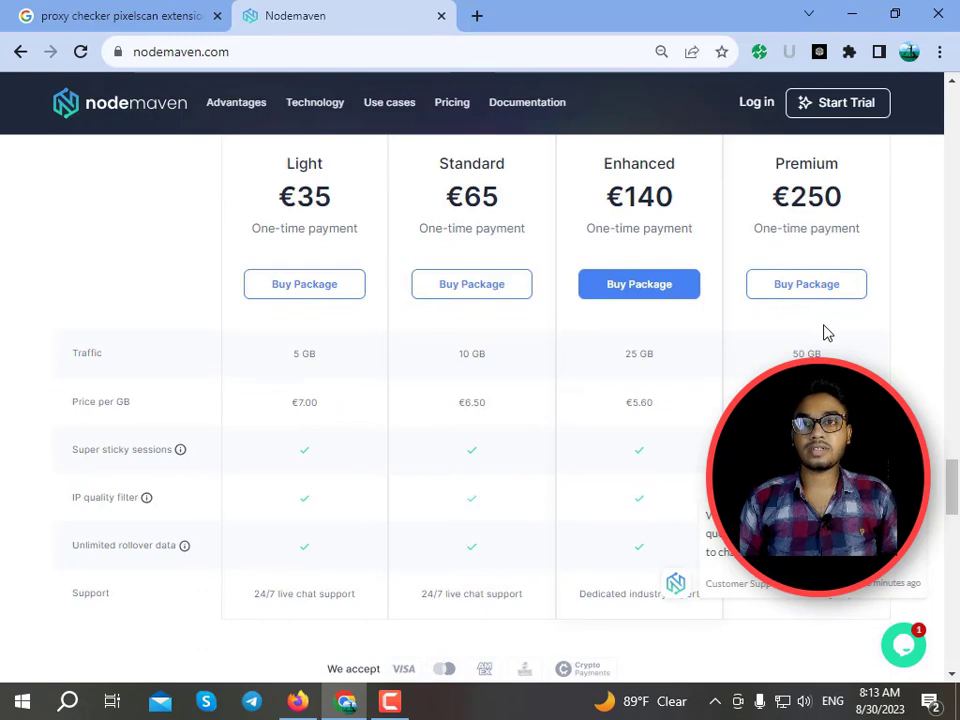
scroll(805, 350, down, 2)
scroll(740, 345, up, 4)
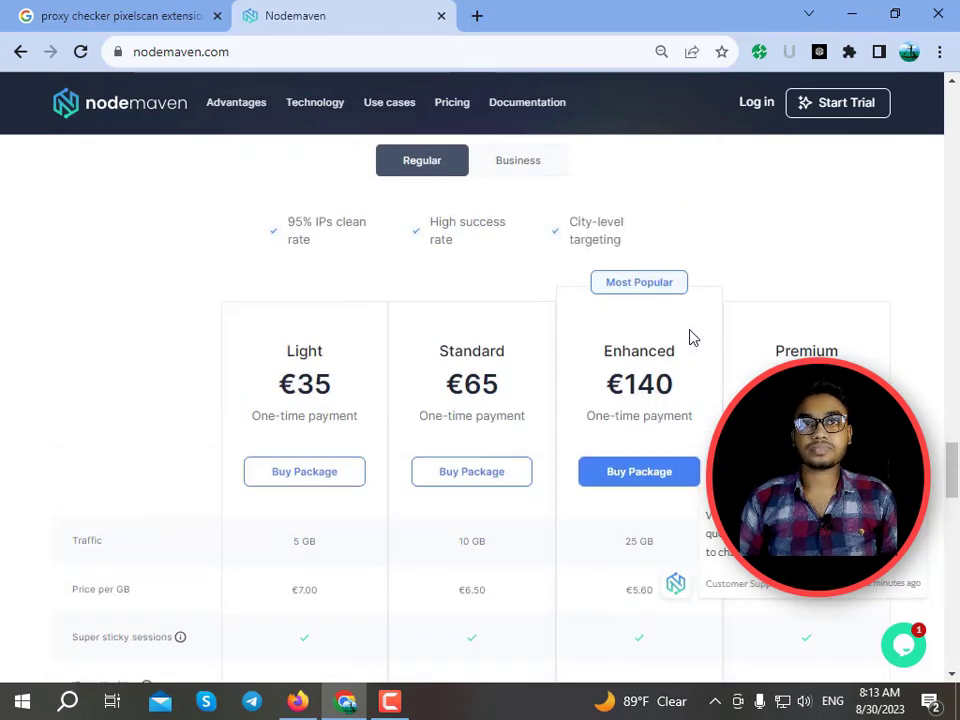
Show the Business plans in the home page's pricing section.
scroll(520, 280, up, 1)
click(517, 260)
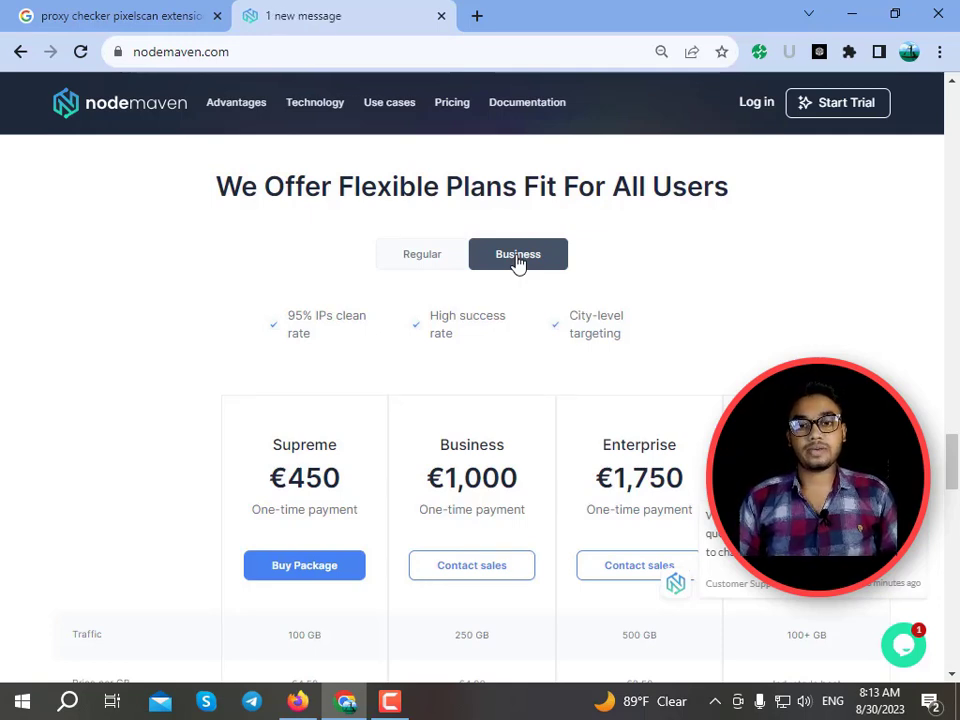
click(517, 260)
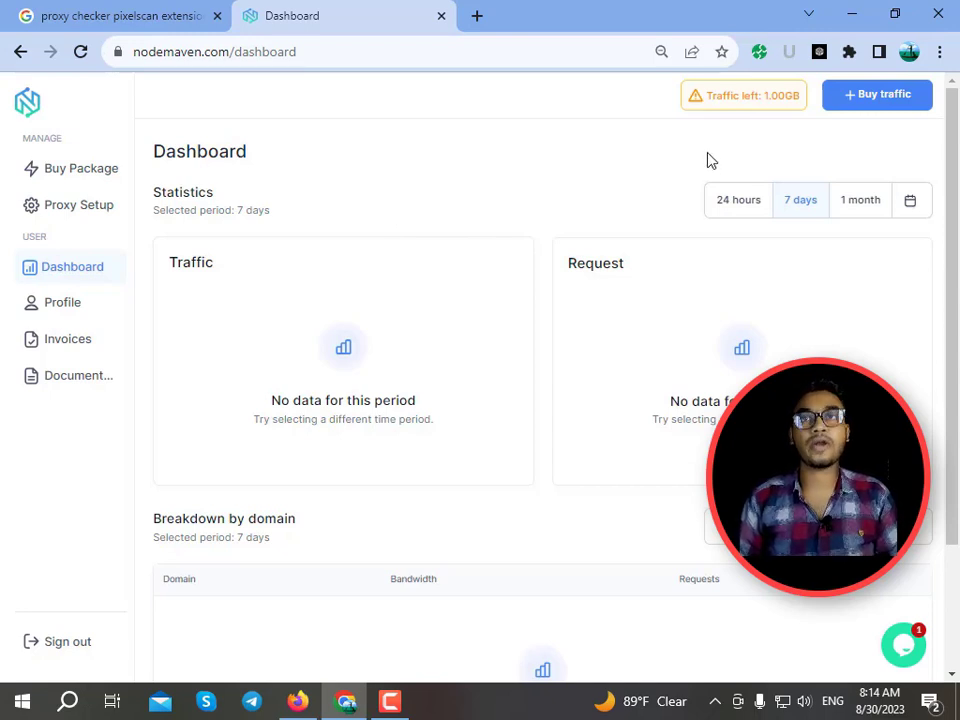
scroll(418, 234, down, 2)
scroll(443, 234, up, 2)
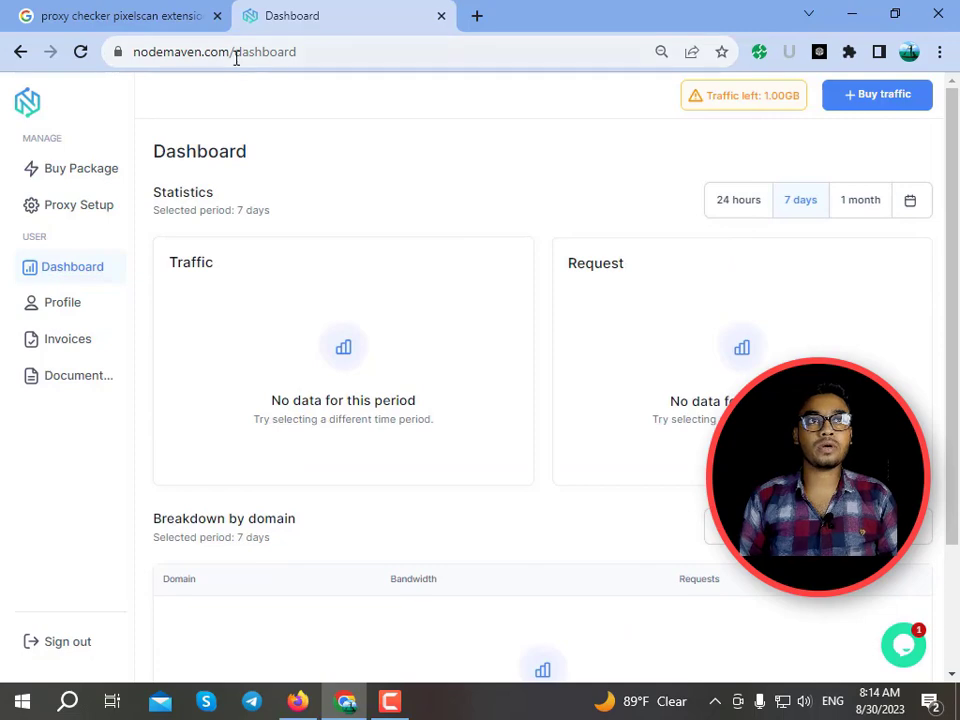
drag(229, 57, 150, 78)
key(ctrl+c)
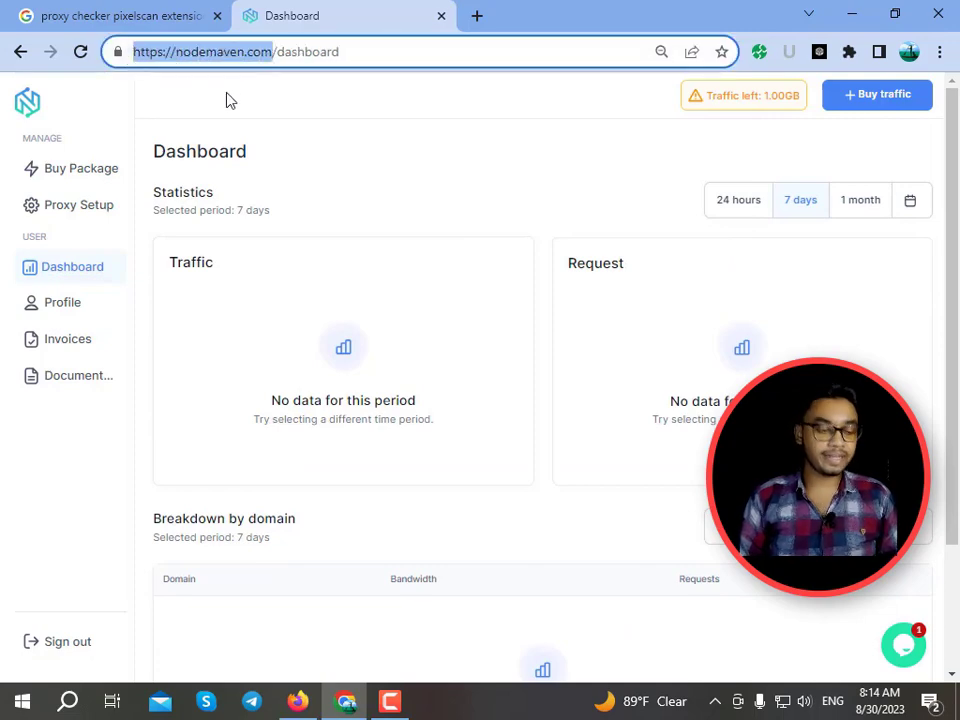
Minimize the current browser window and open the Blogger Chrome profile from the desktop in a maximized window.
click(852, 12)
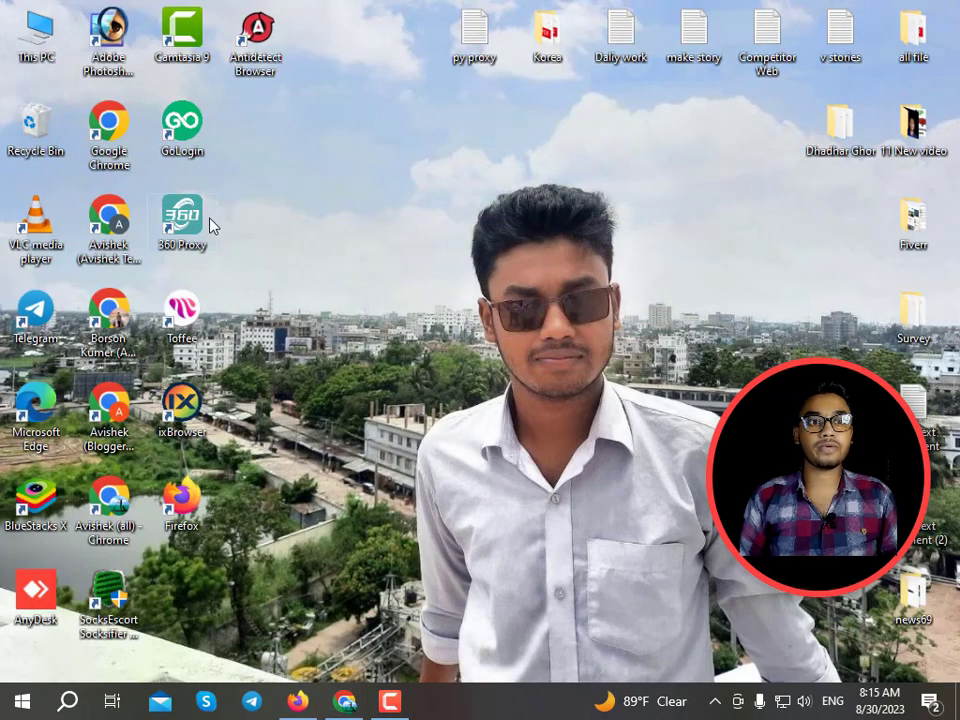
double_click(116, 412)
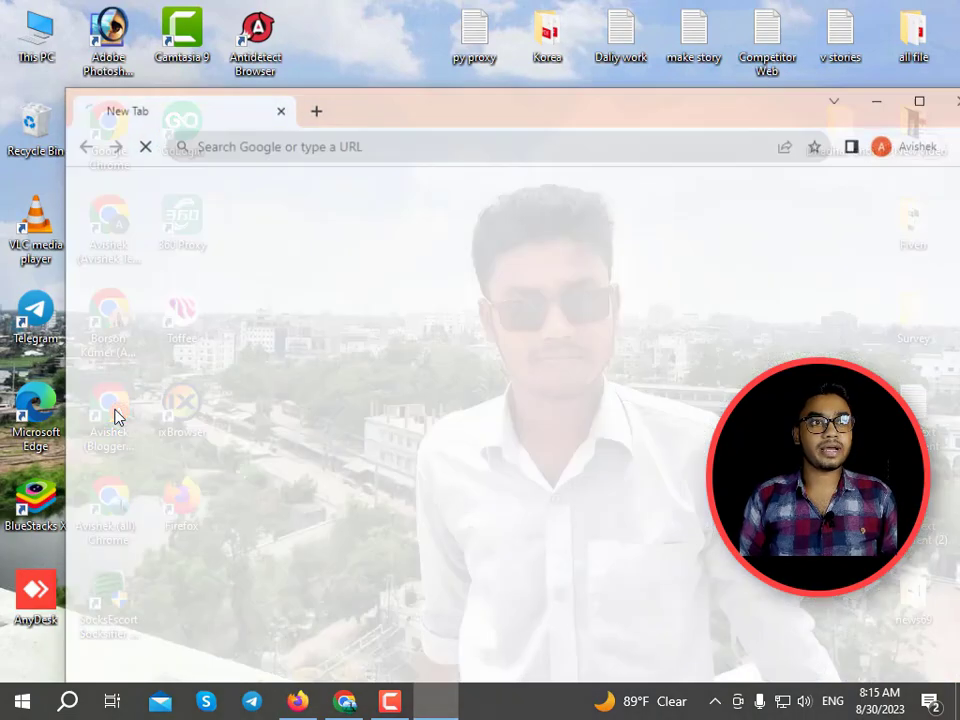
click(923, 99)
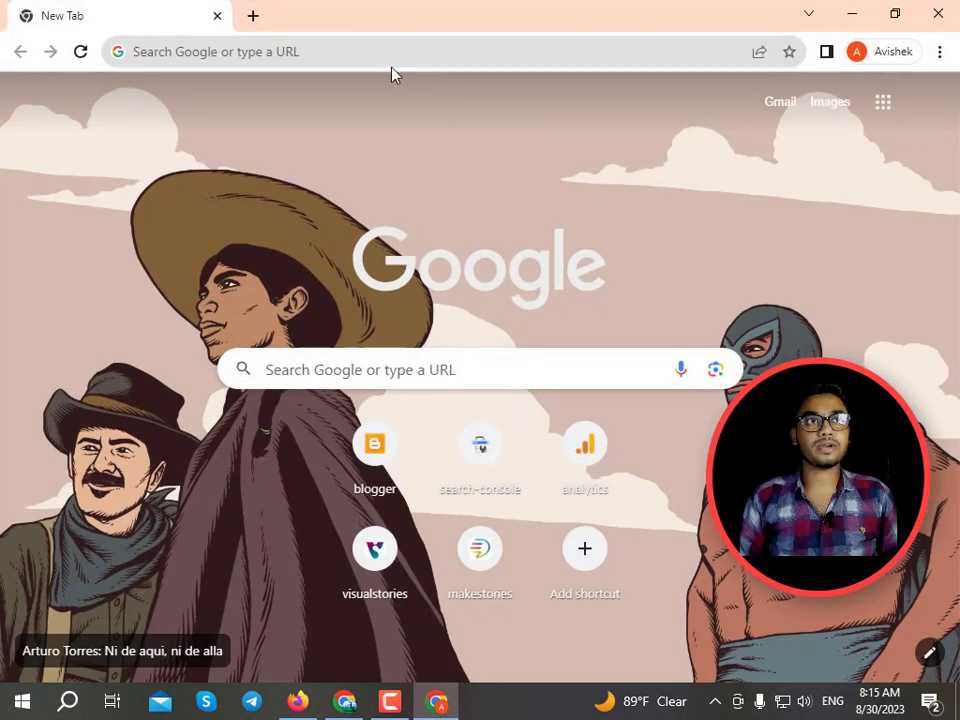
Load the copied nodemaven.com address and go through its login page to the account sign-up page.
click(385, 59)
key(ctrl+v)
key(Return)
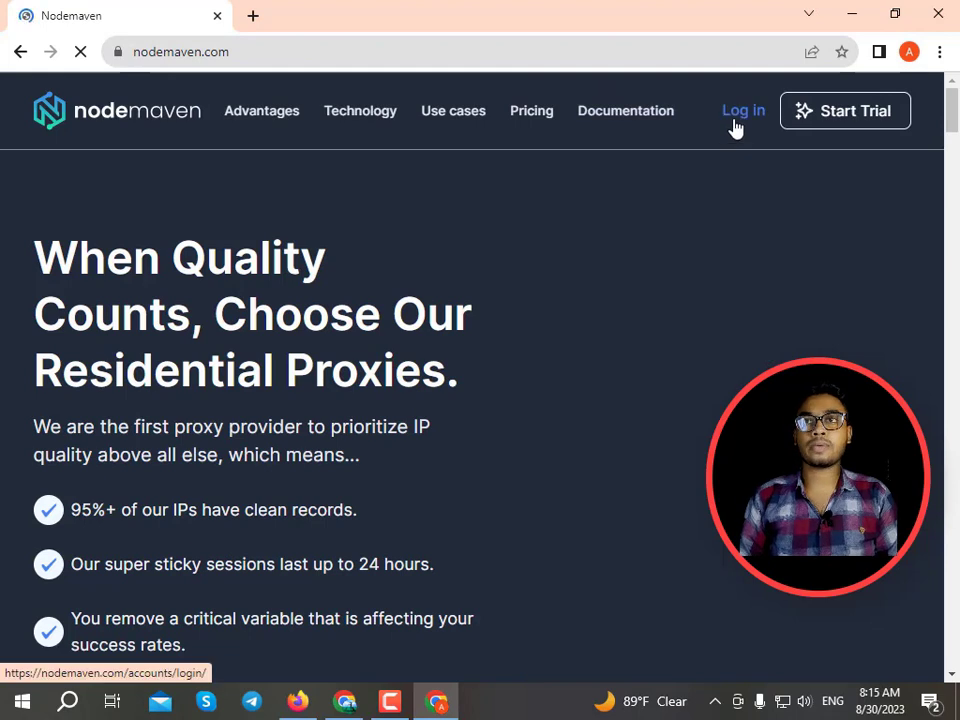
click(733, 125)
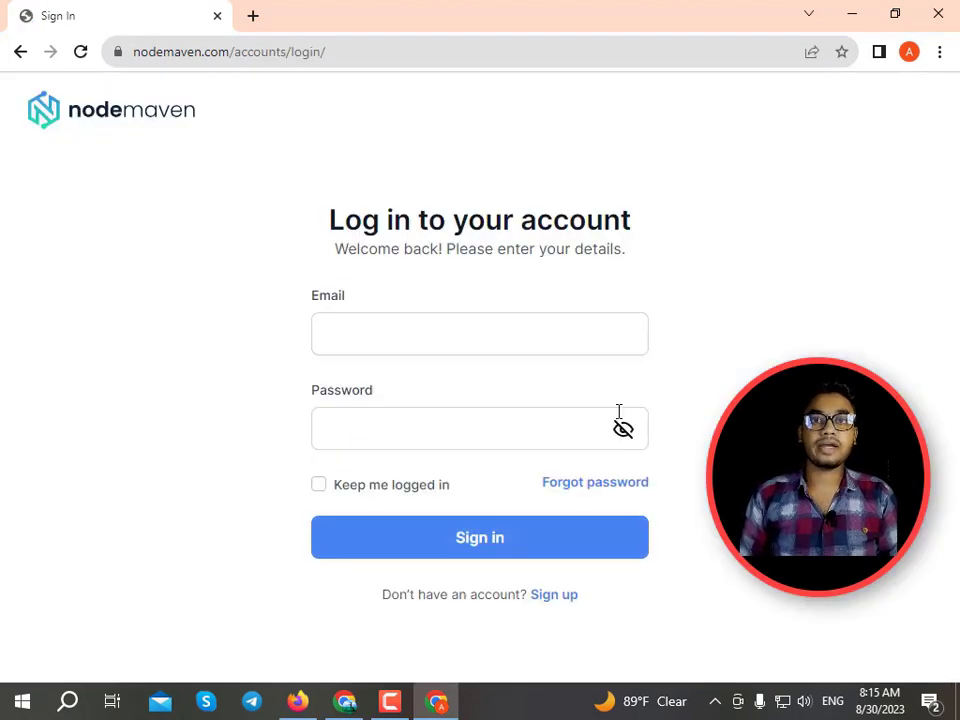
click(553, 594)
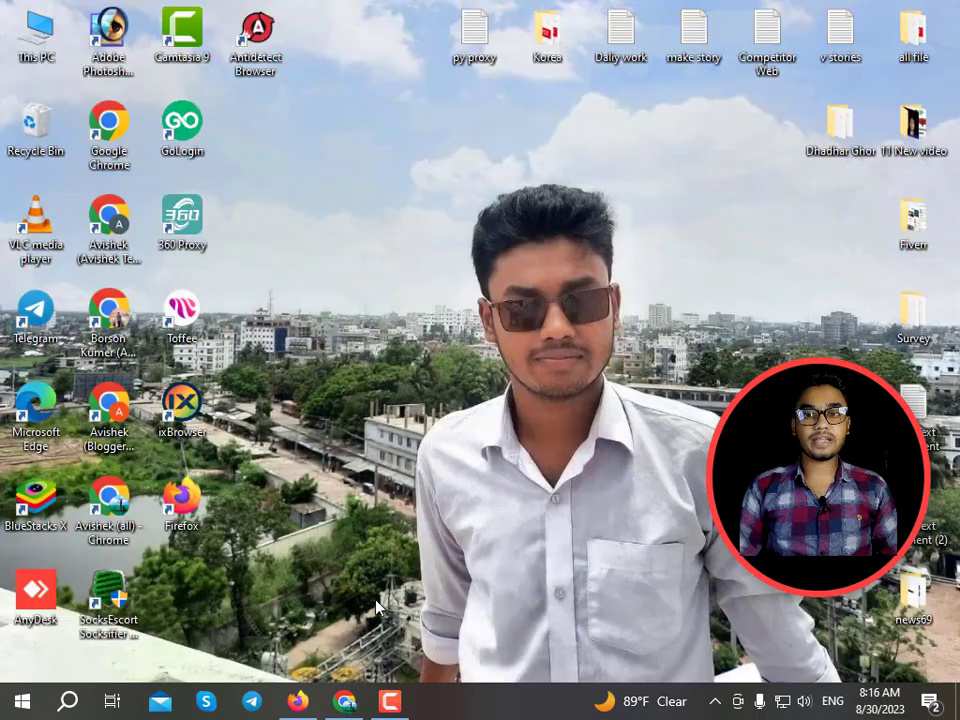
Return to the browser window with the NodeMaven dashboard, open the package list and bring up the checkout for the 500 MB trial.
click(344, 700)
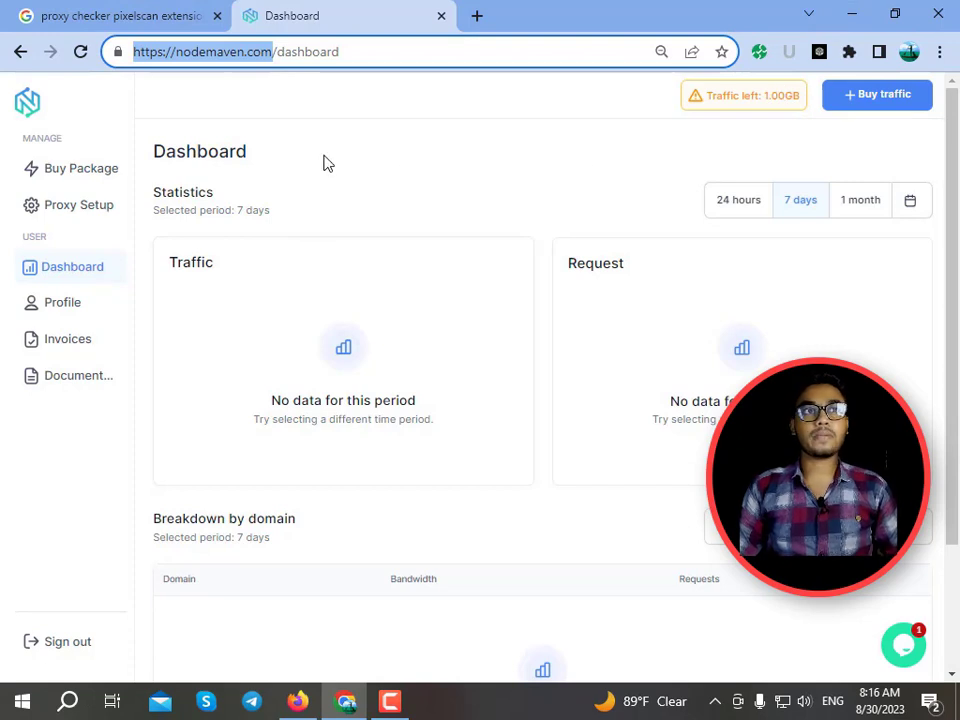
click(62, 170)
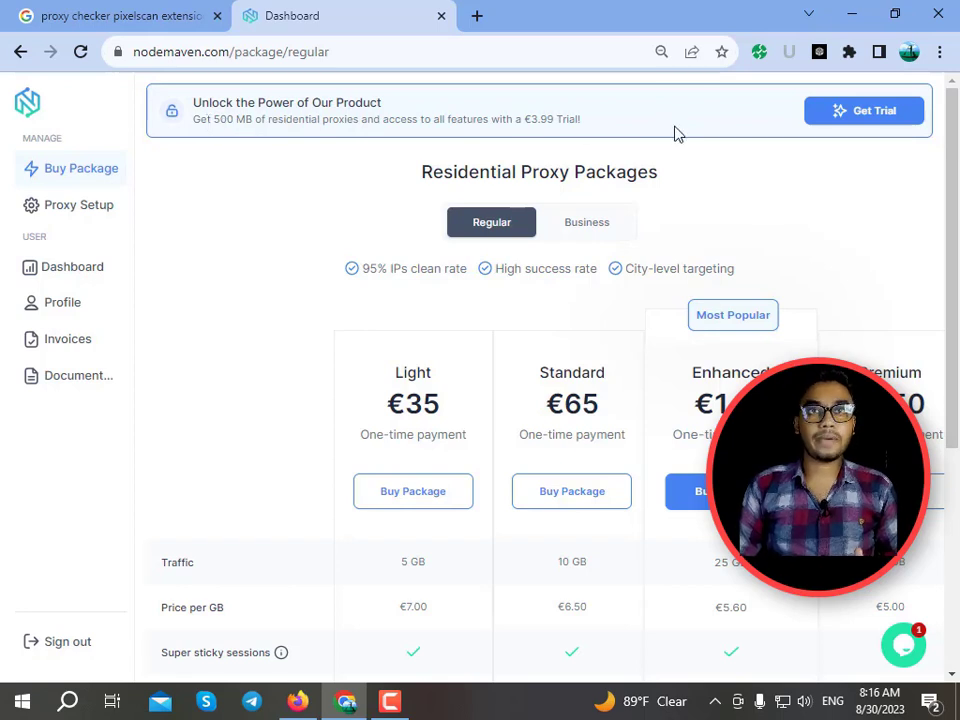
click(856, 113)
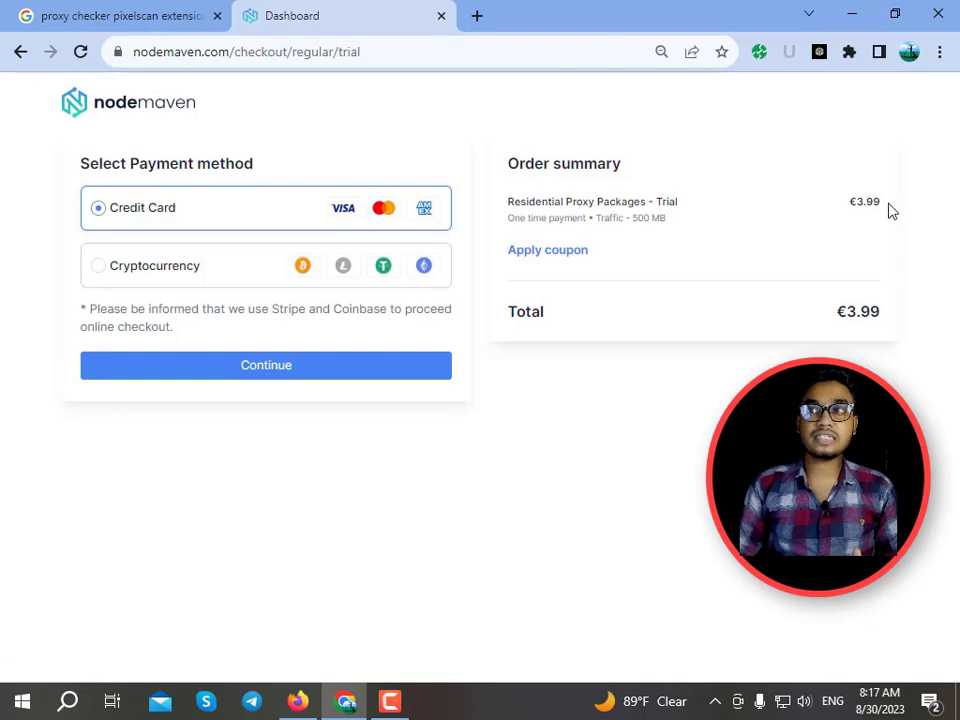
drag(892, 211, 851, 203)
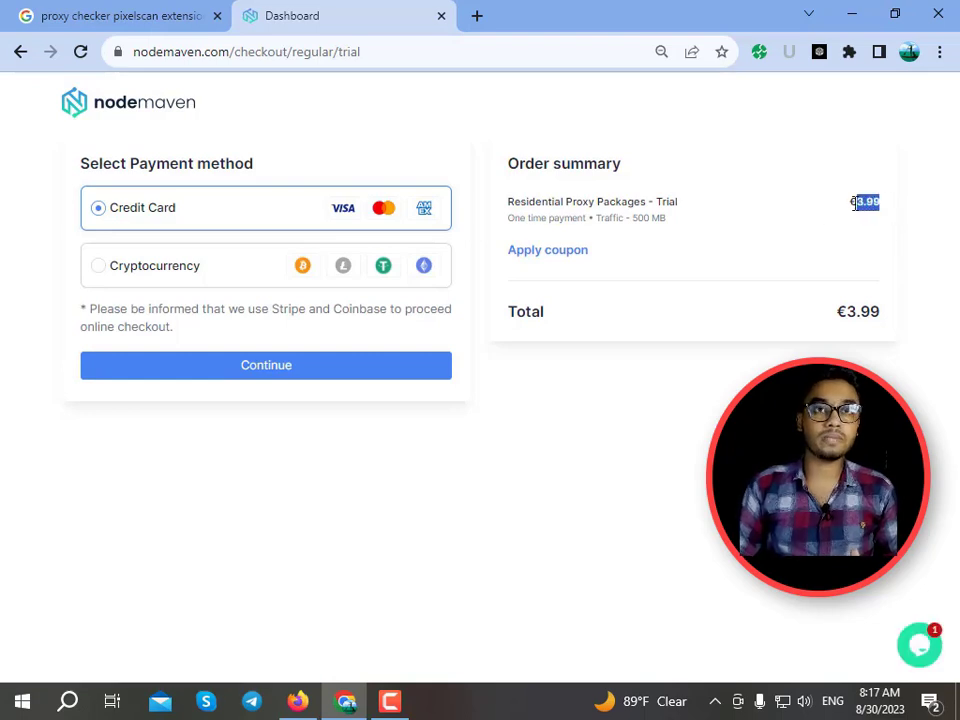
click(858, 203)
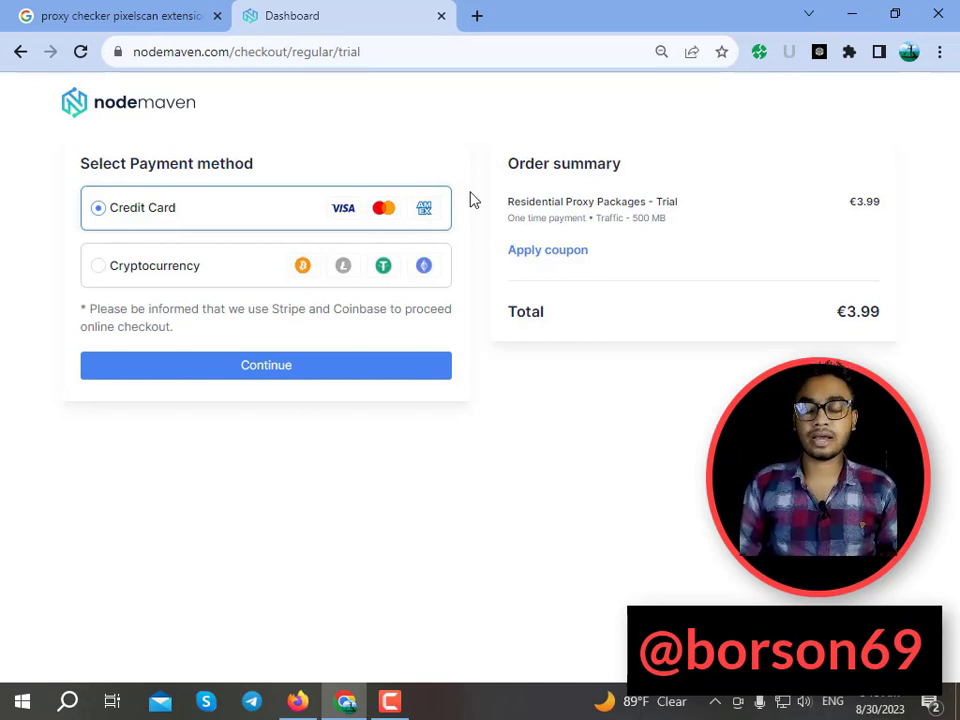
Go back to the Regular package list and open the checkout for the Light 5 GB package.
key(alt+Left)
scroll(418, 246, down, 2)
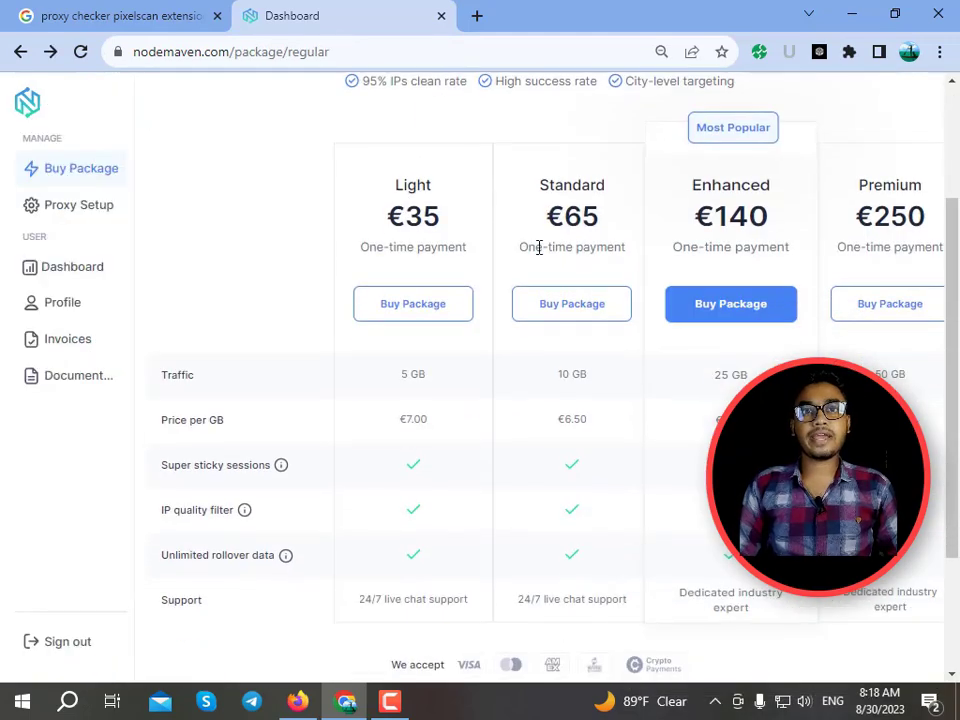
scroll(531, 246, down, 2)
scroll(532, 243, up, 1)
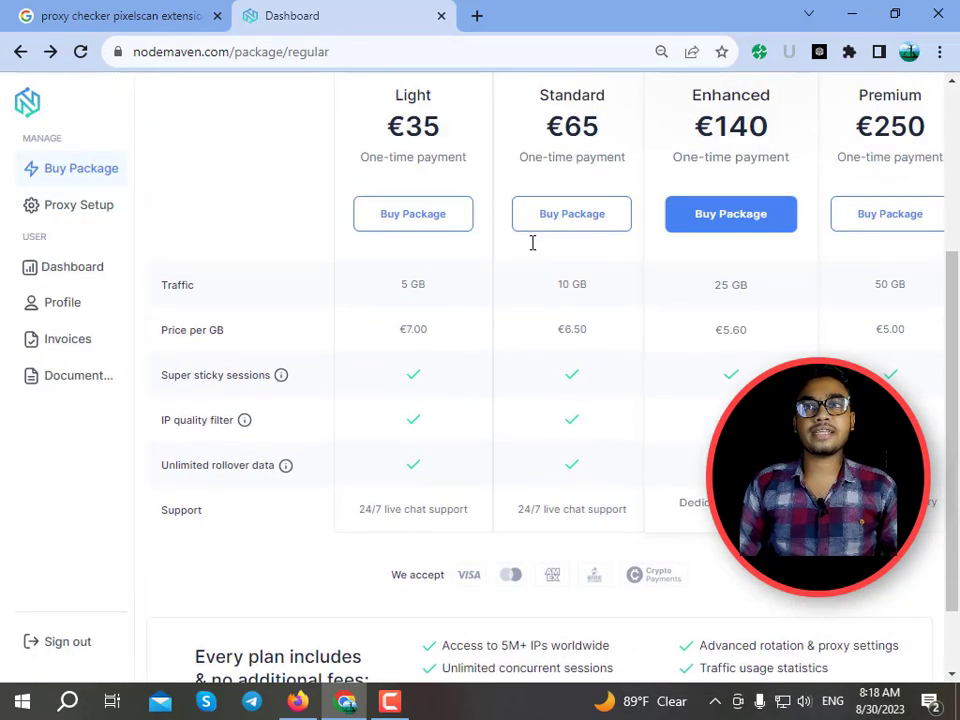
click(413, 215)
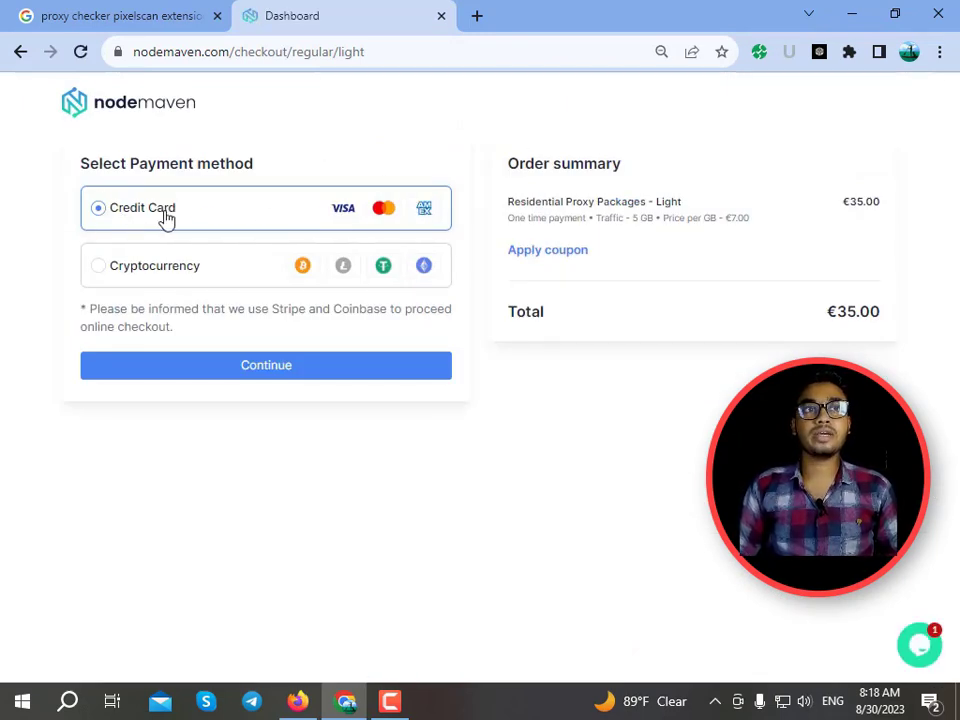
Choose Cryptocurrency as payment method for the Light 5 GB package, continue to Coinbase Commerce and select Litecoin.
click(130, 268)
click(298, 371)
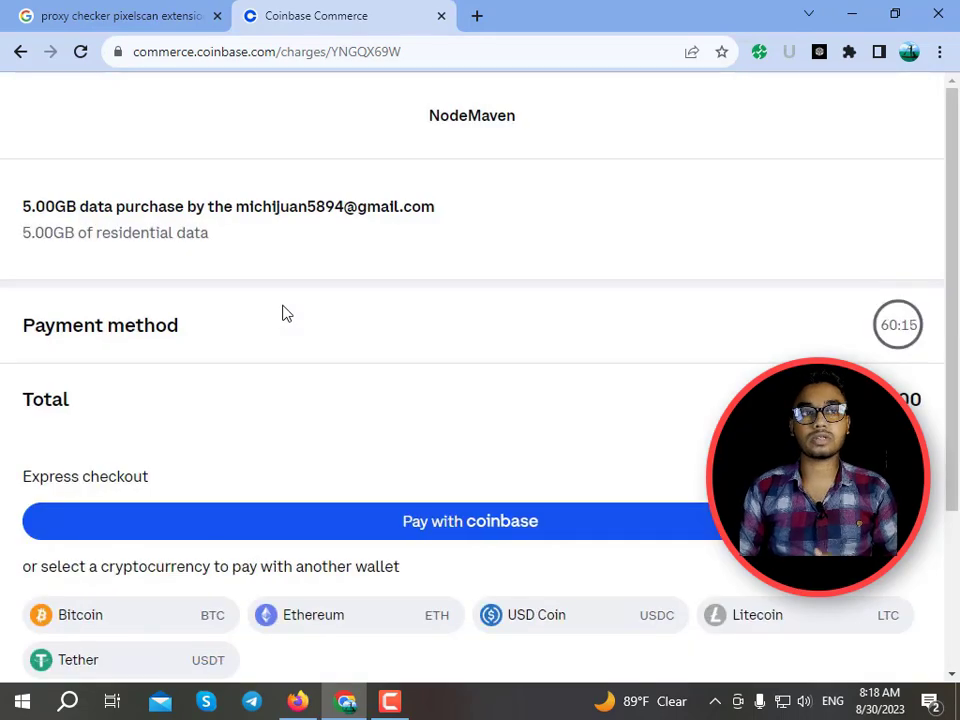
scroll(470, 313, down, 3)
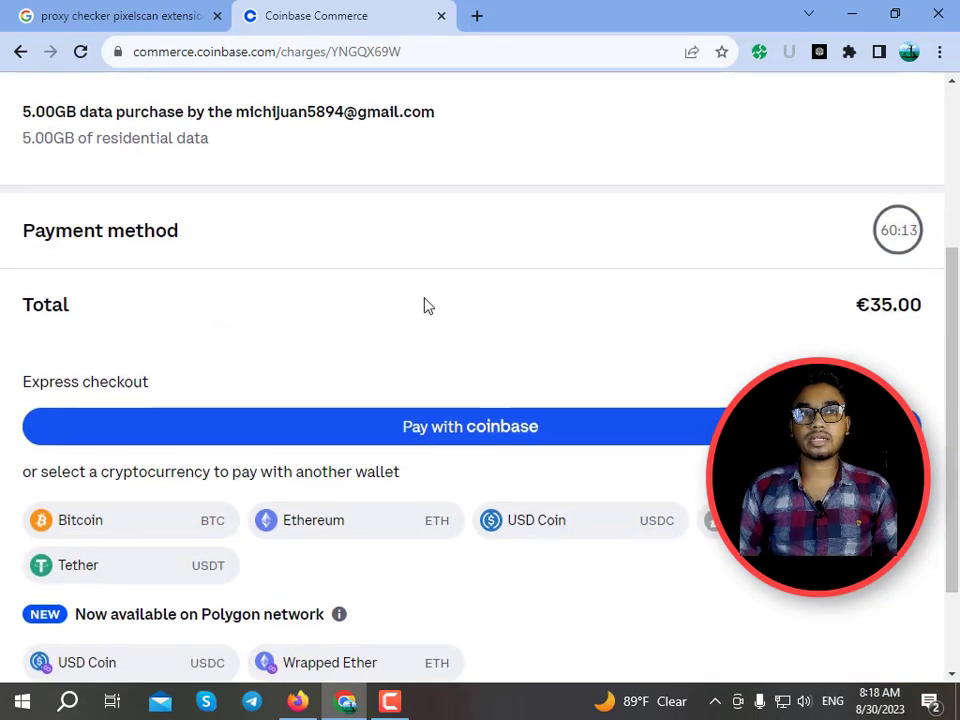
scroll(440, 303, down, 1)
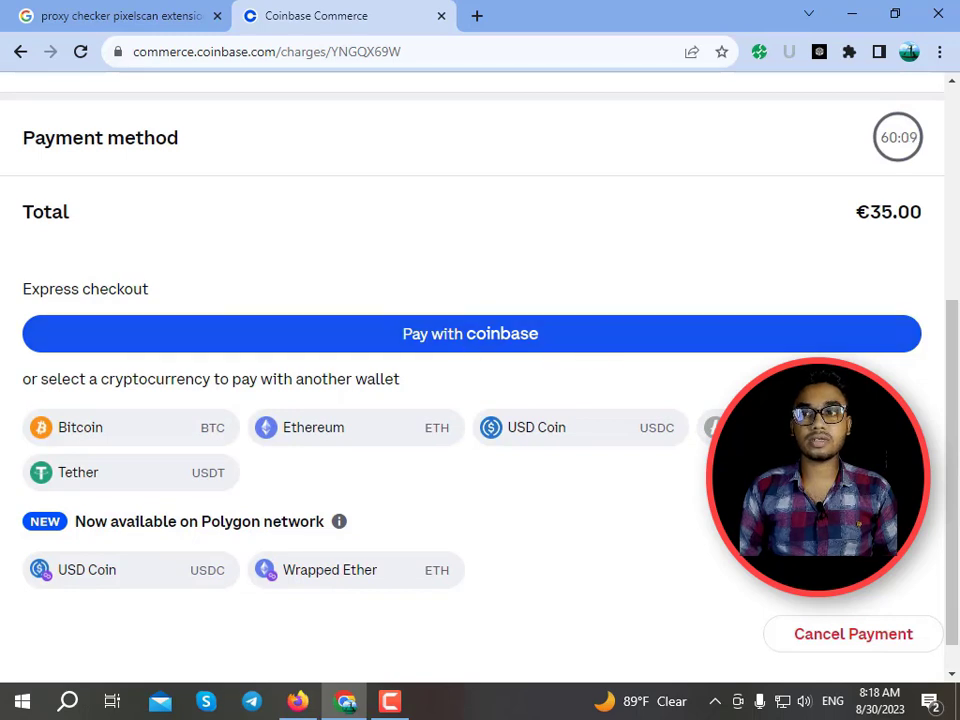
click(738, 427)
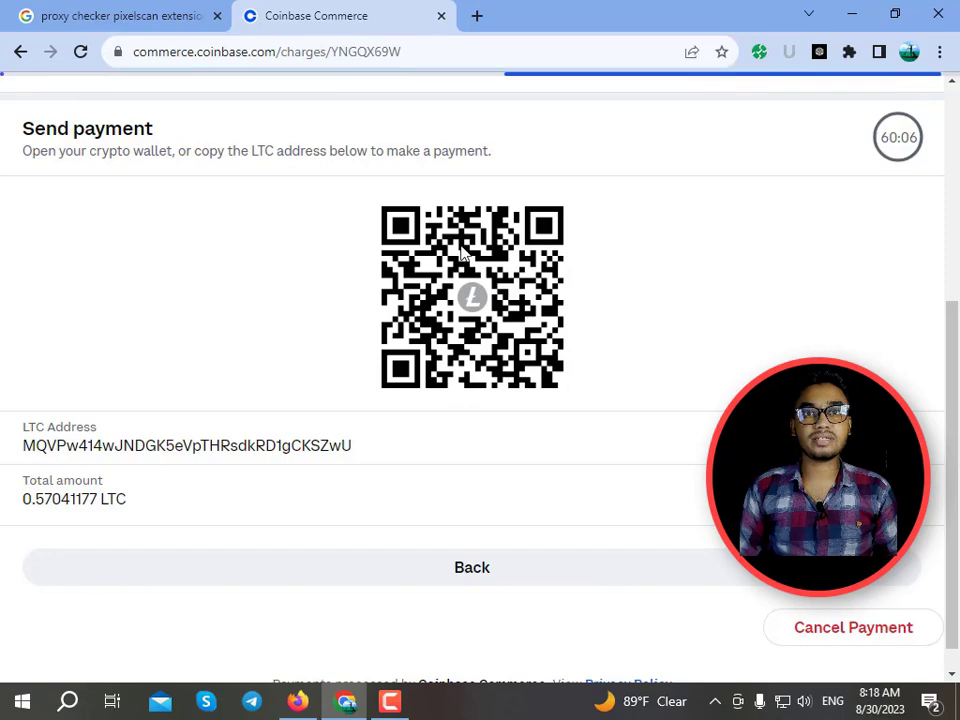
Examine the Litecoin payment page with its QR code, wallet address and amount due.
scroll(470, 300, down, 1)
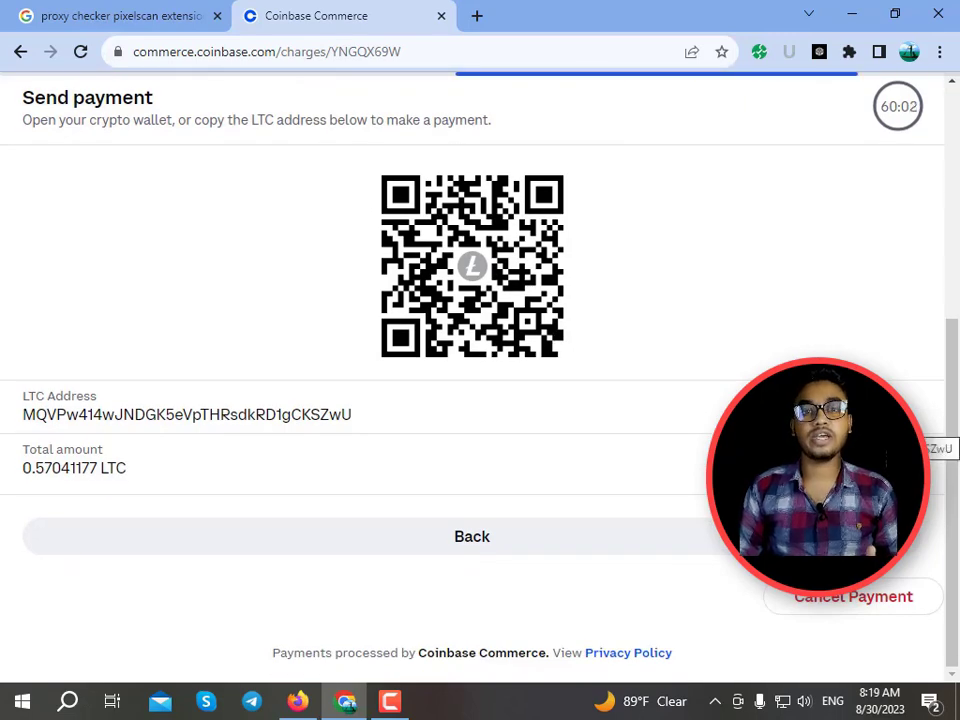
scroll(224, 448, up, 2)
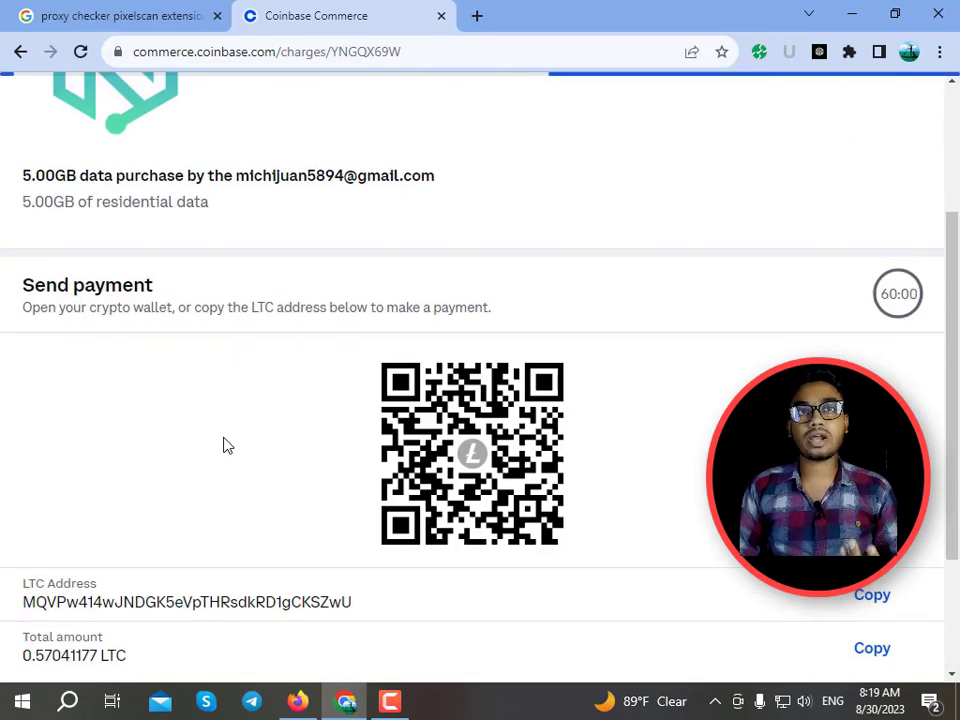
scroll(240, 370, down, 2)
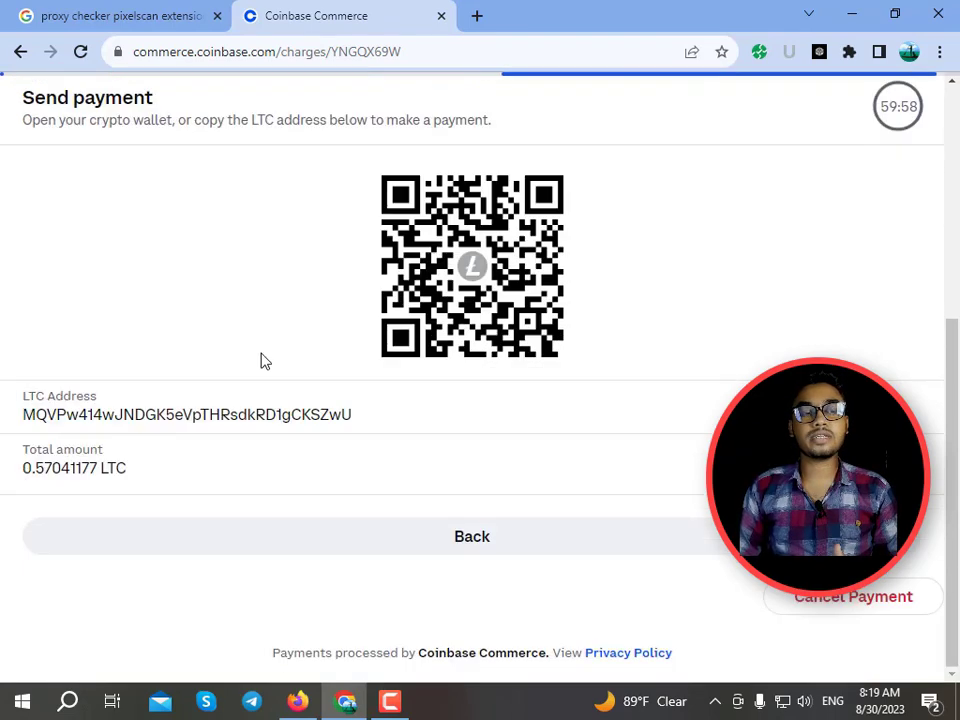
scroll(279, 360, up, 4)
scroll(480, 362, down, 4)
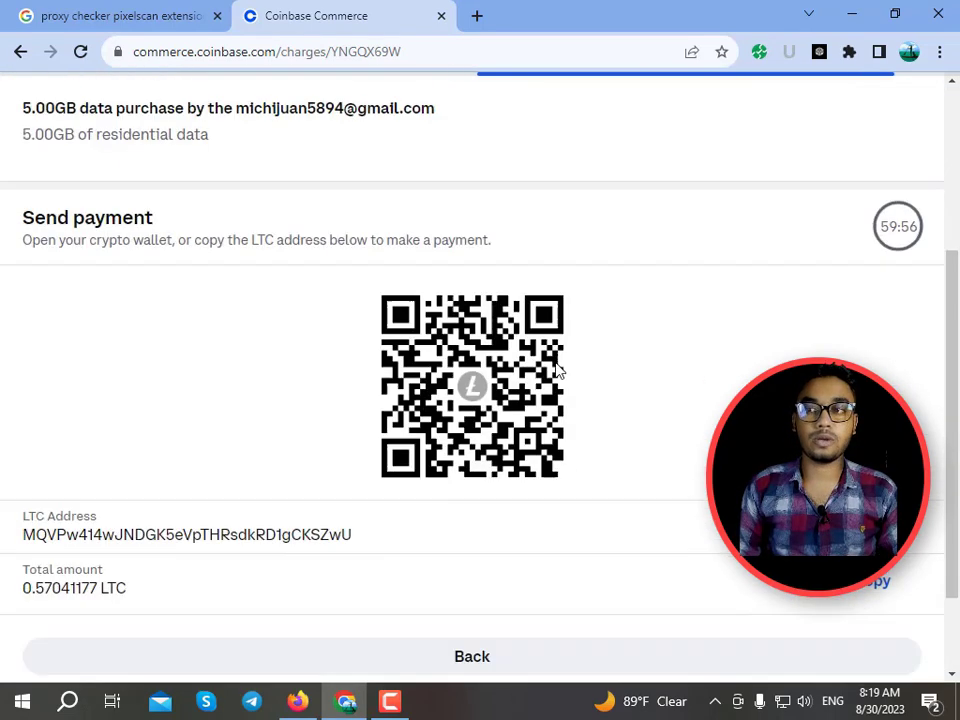
scroll(656, 375, up, 4)
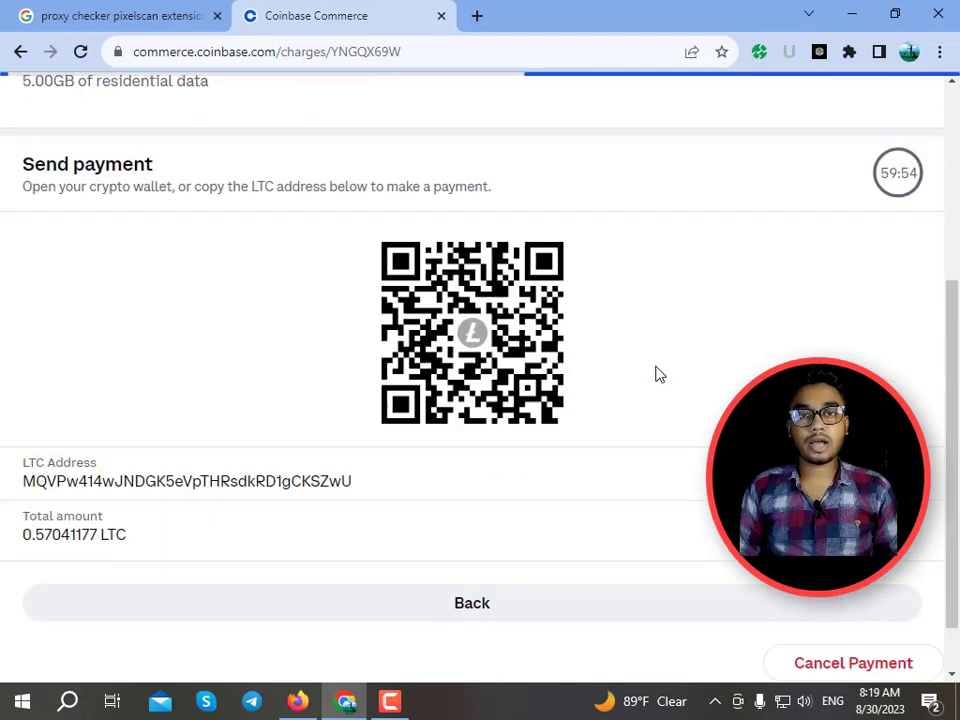
scroll(669, 358, down, 4)
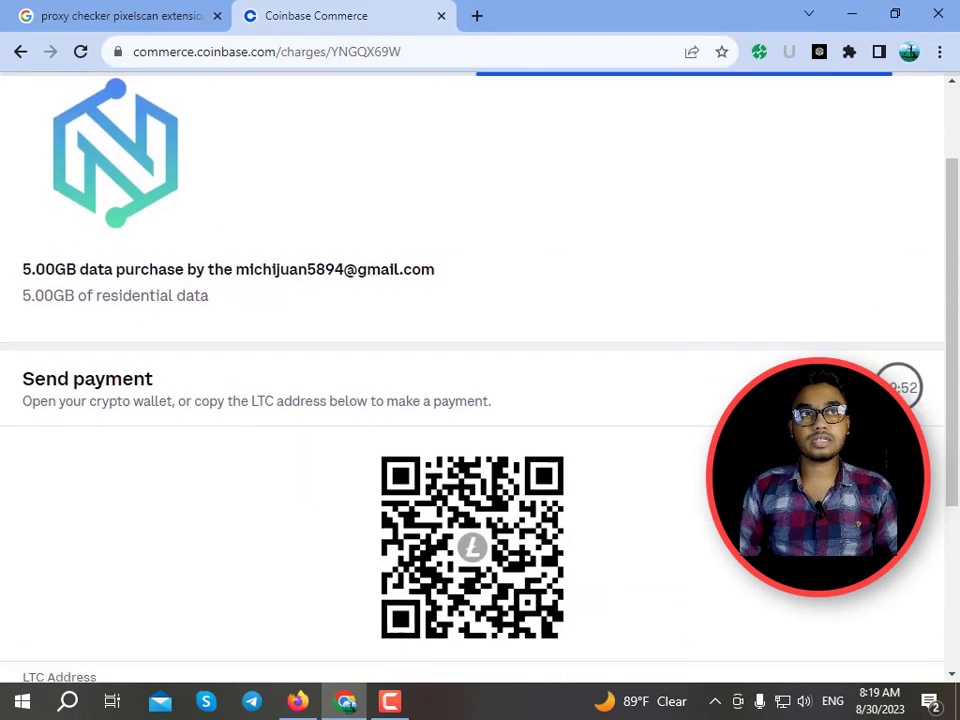
Cancel the Coinbase payment and open NodeMaven's Proxy Setup page.
click(842, 619)
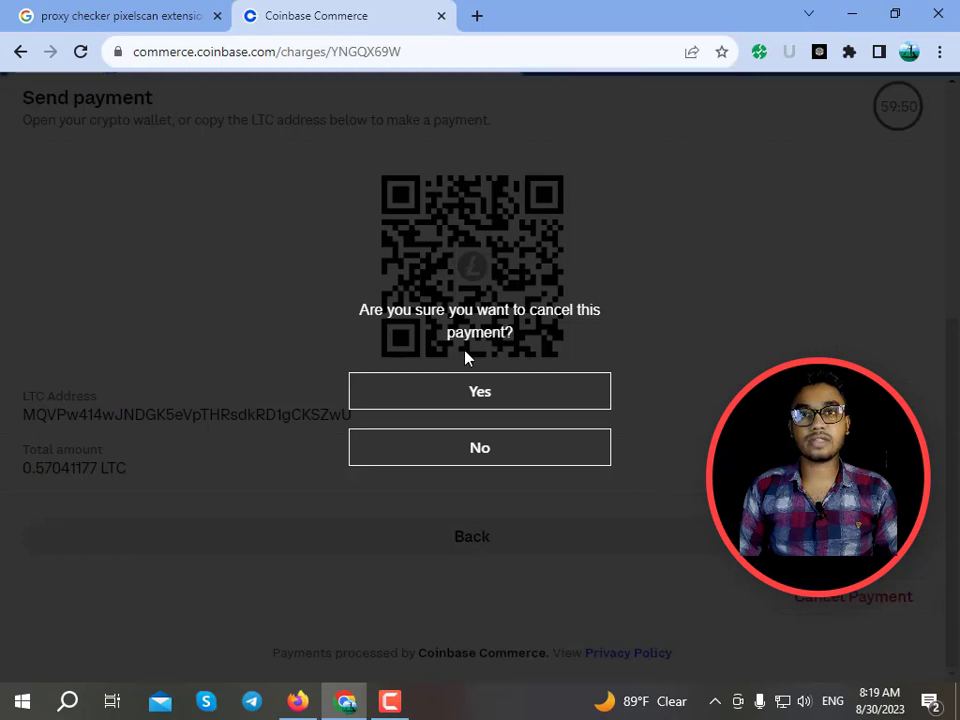
click(489, 399)
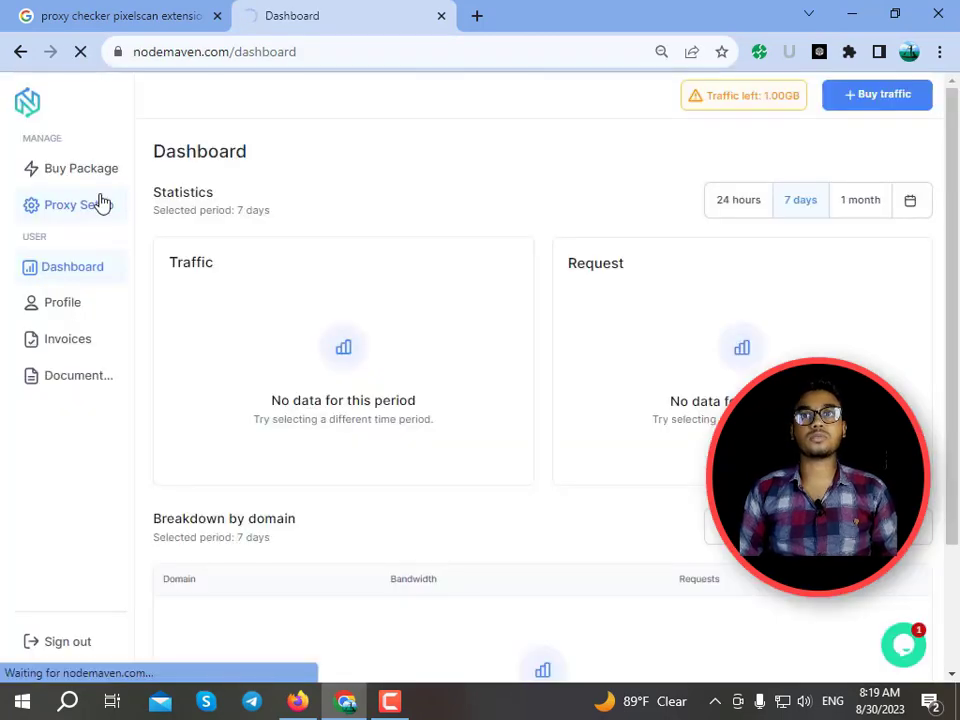
click(101, 203)
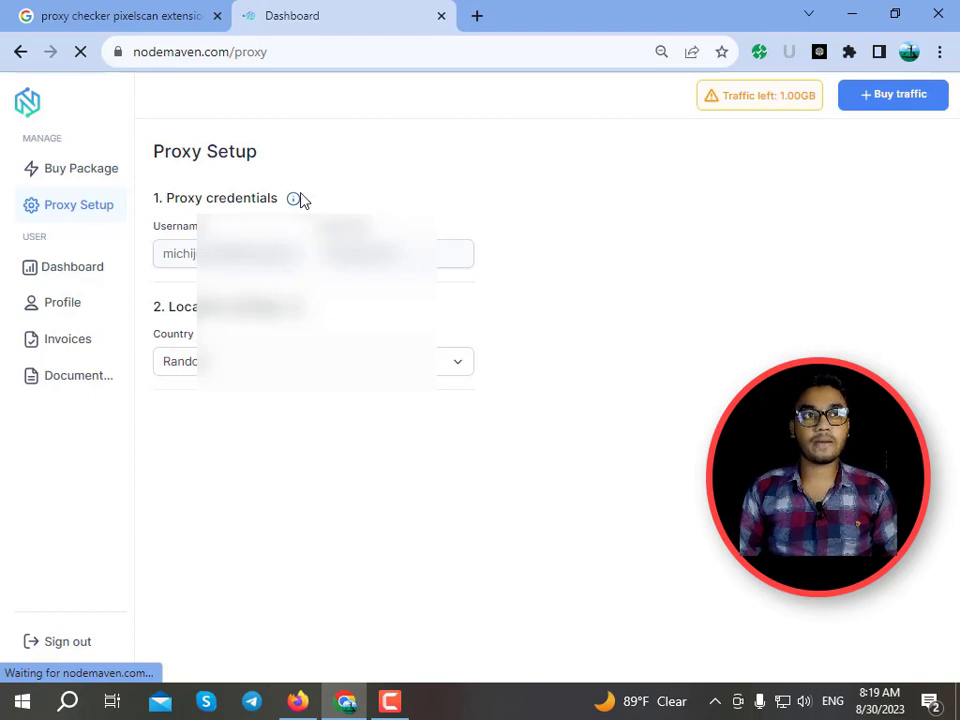
mouse_move(300, 199)
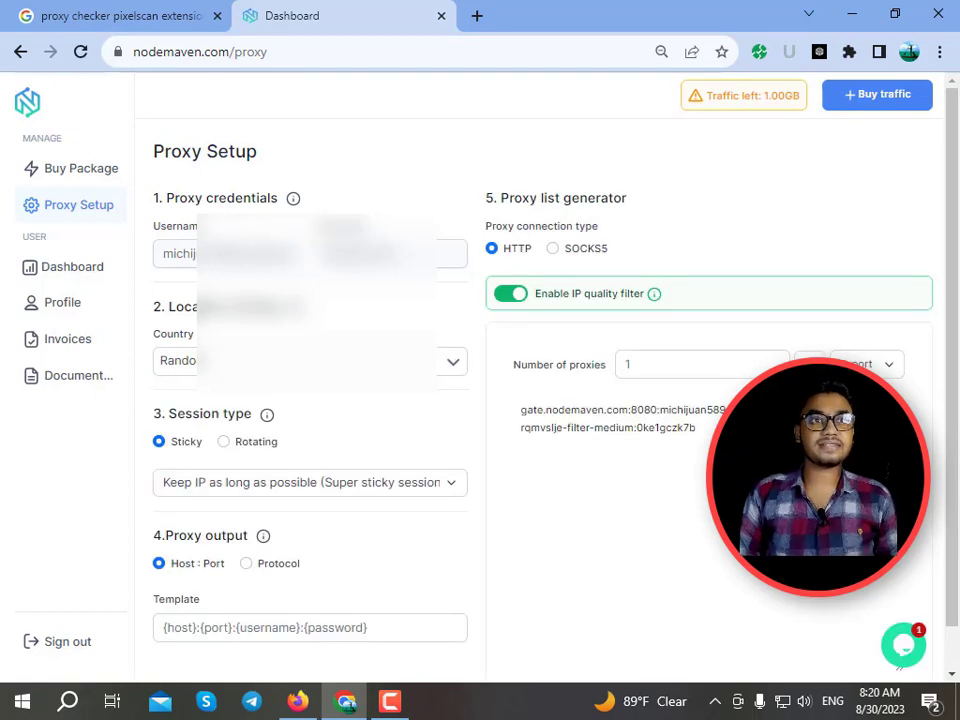
Set the proxy location's country to United States.
click(300, 361)
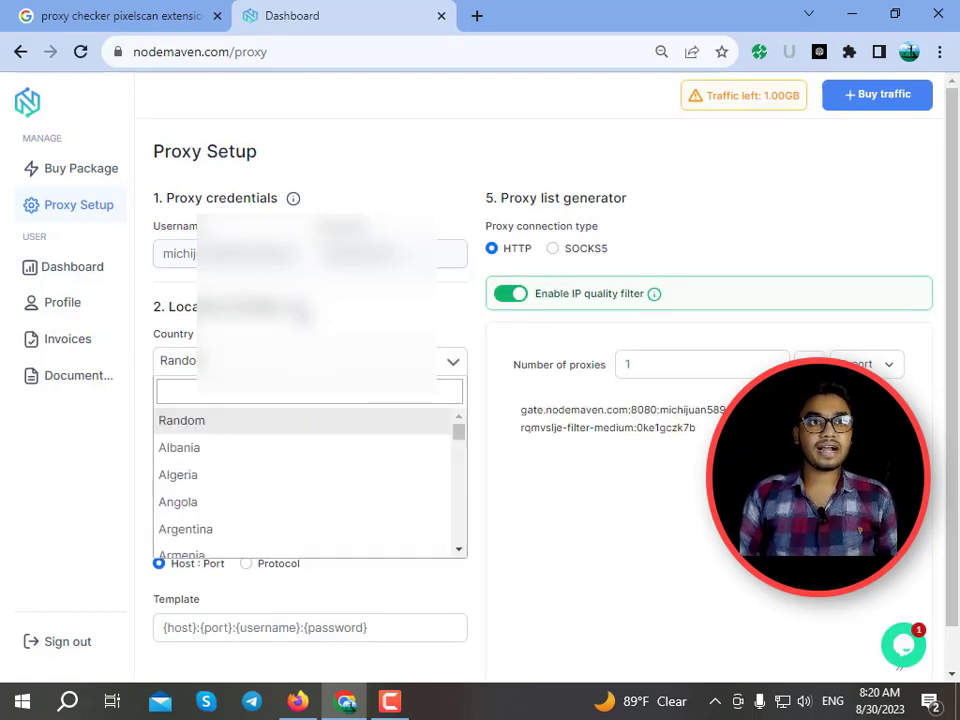
scroll(216, 459, down, 1)
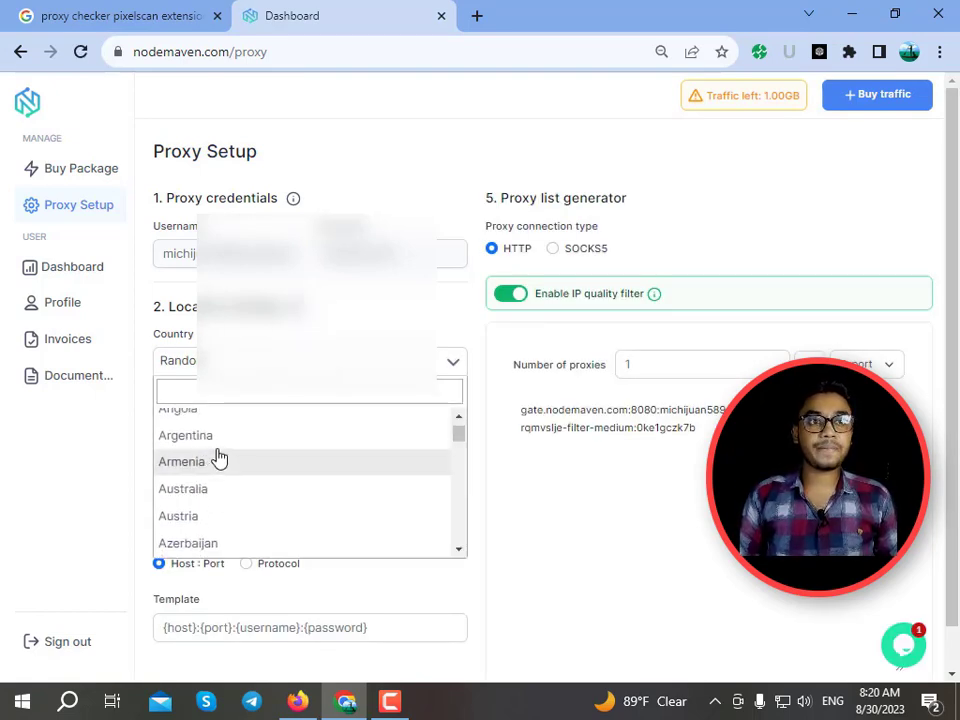
scroll(216, 480, down, 3)
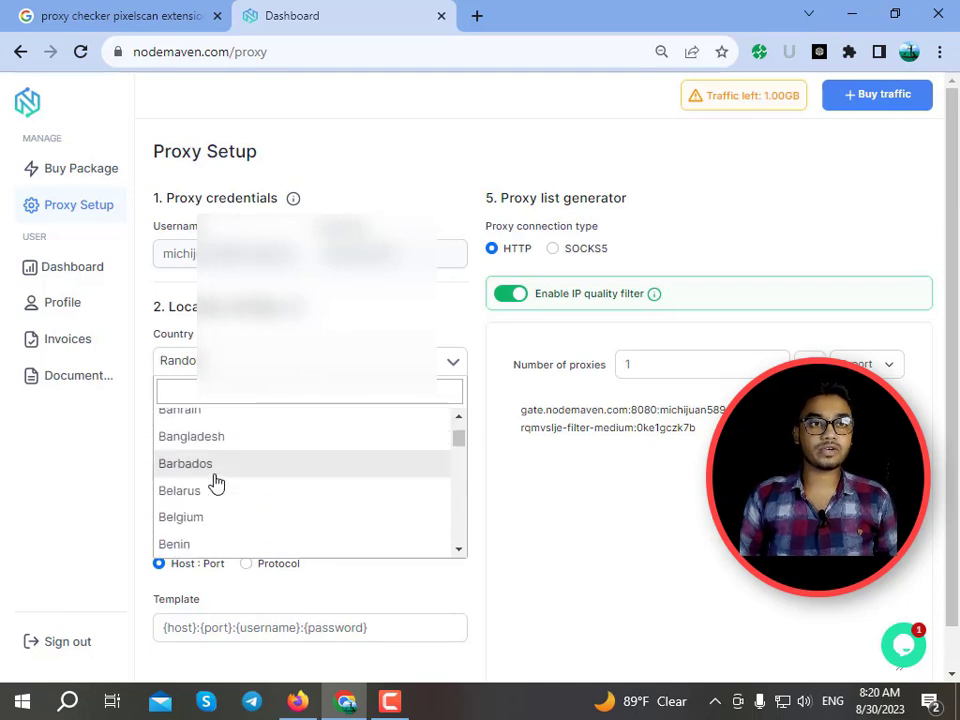
scroll(216, 482, down, 5)
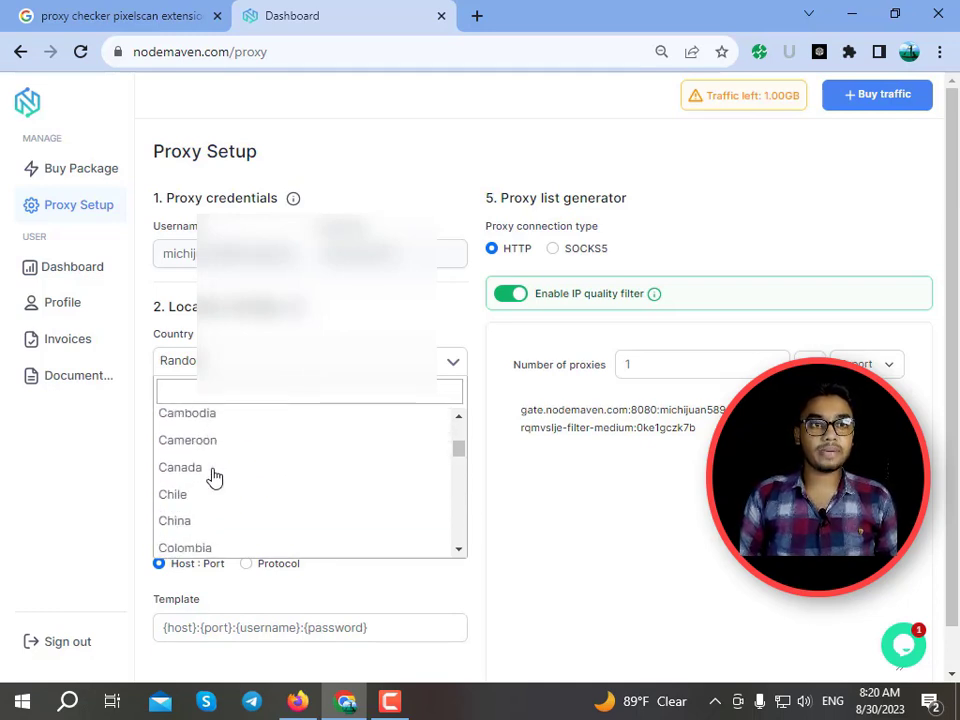
scroll(212, 475, down, 1)
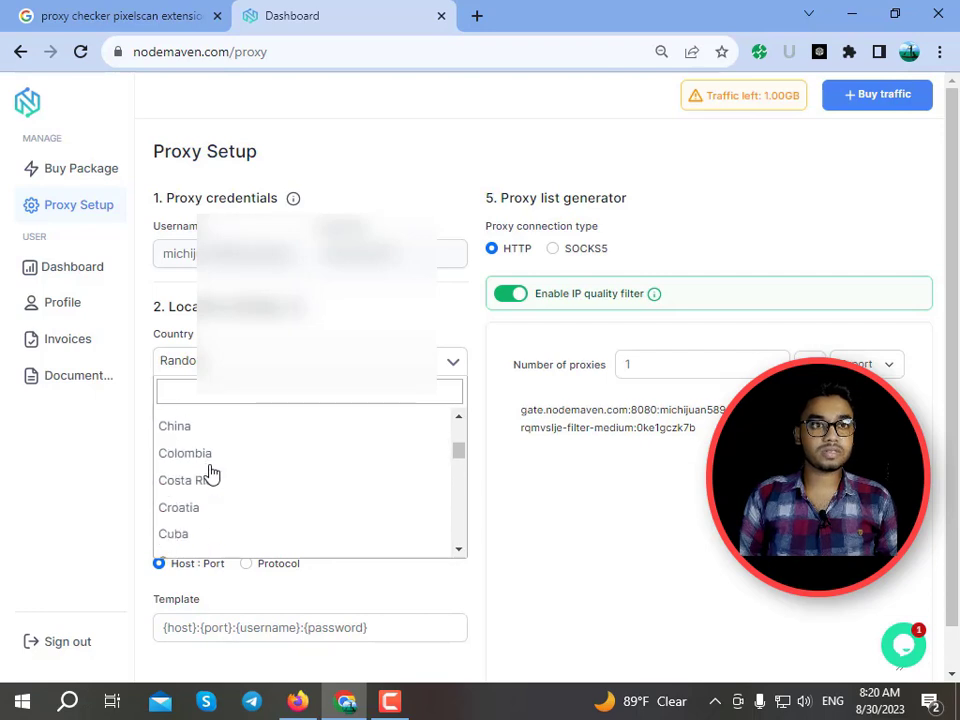
scroll(208, 471, down, 2)
scroll(260, 475, down, 3)
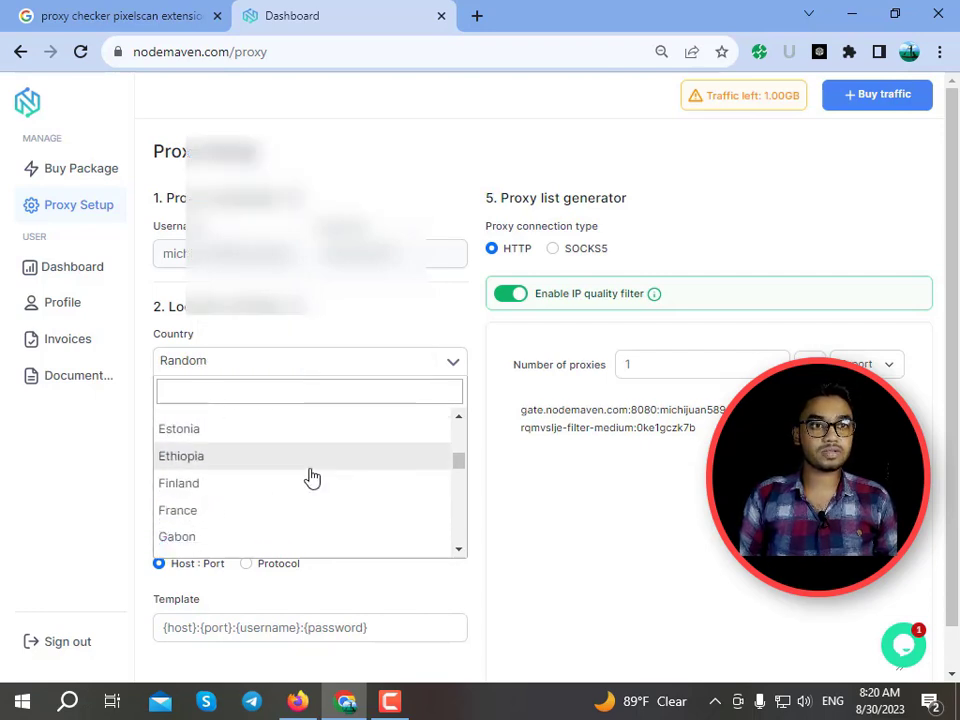
scroll(231, 484, down, 5)
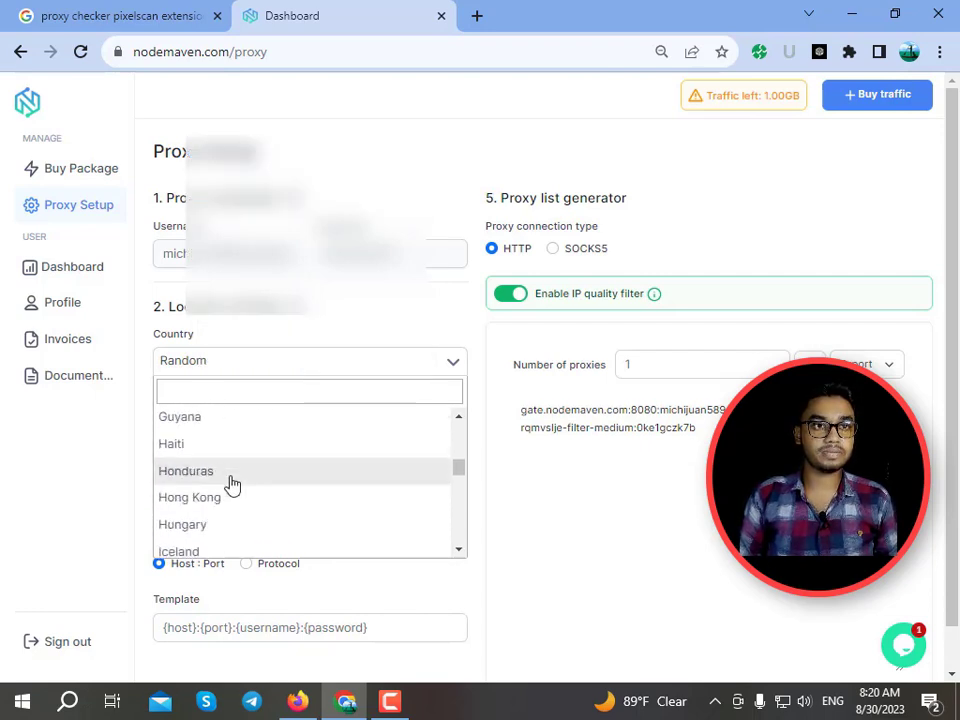
scroll(231, 484, down, 20)
click(239, 500)
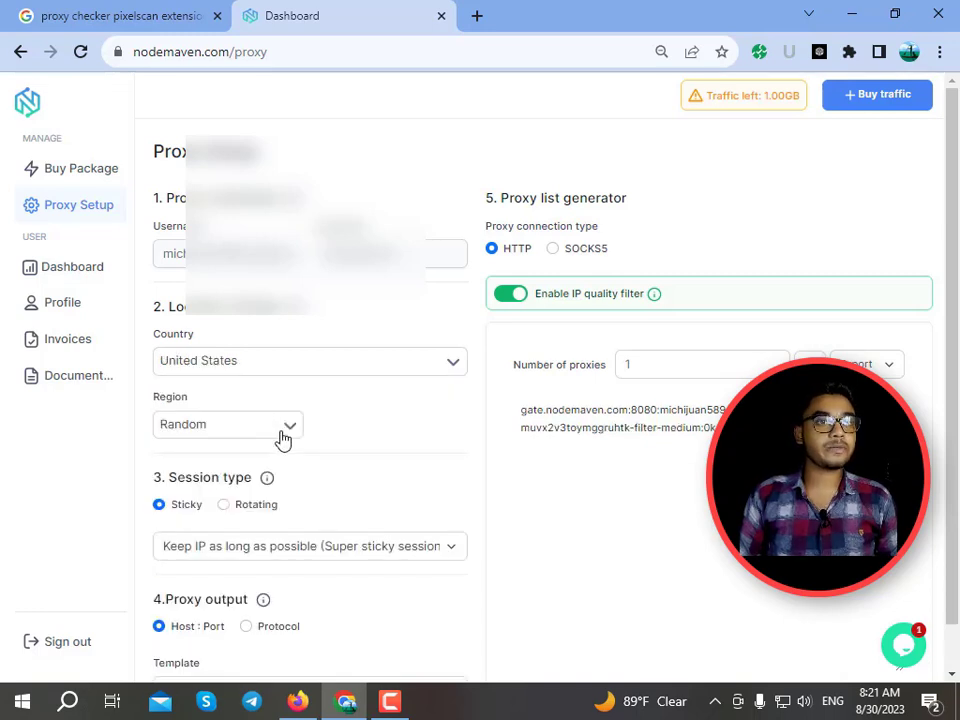
Set the proxy location's region to California.
scroll(348, 424, down, 1)
click(290, 380)
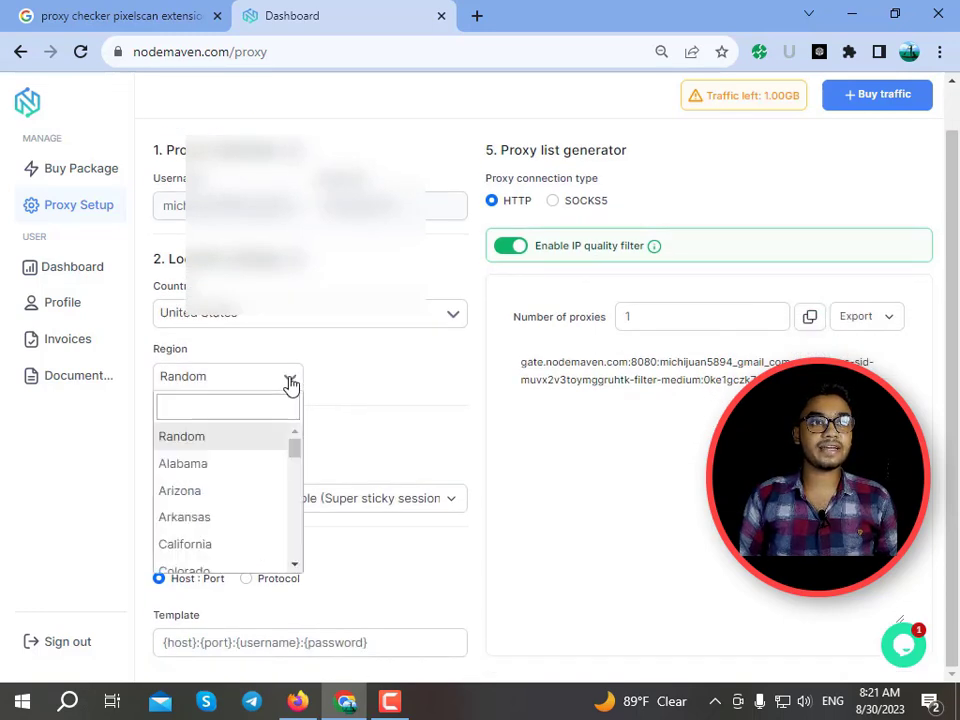
drag(293, 454, 309, 432)
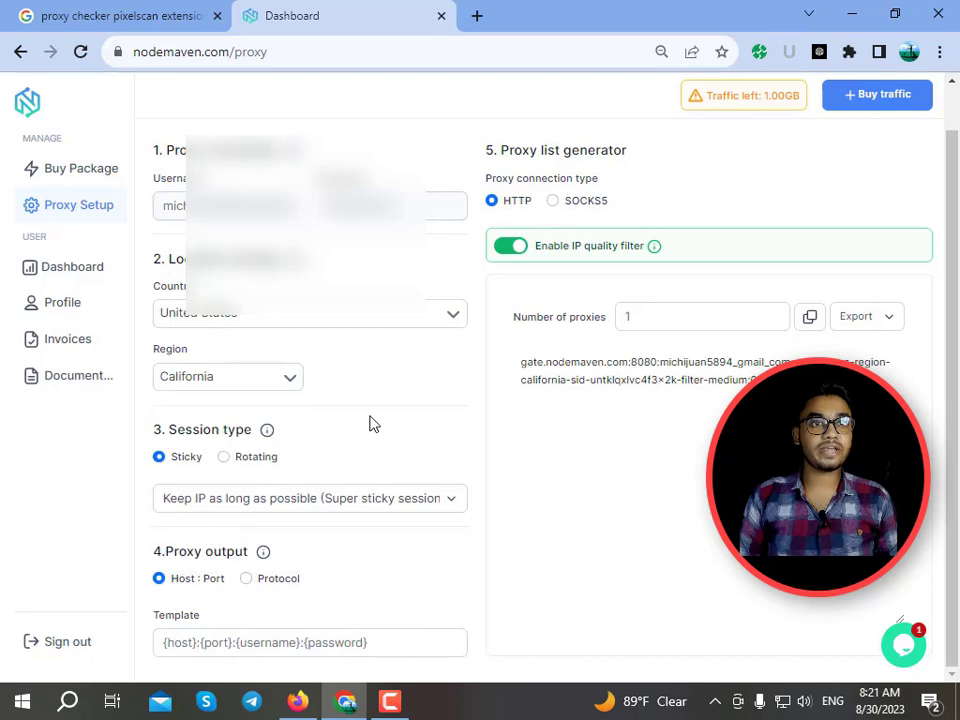
click(126, 429)
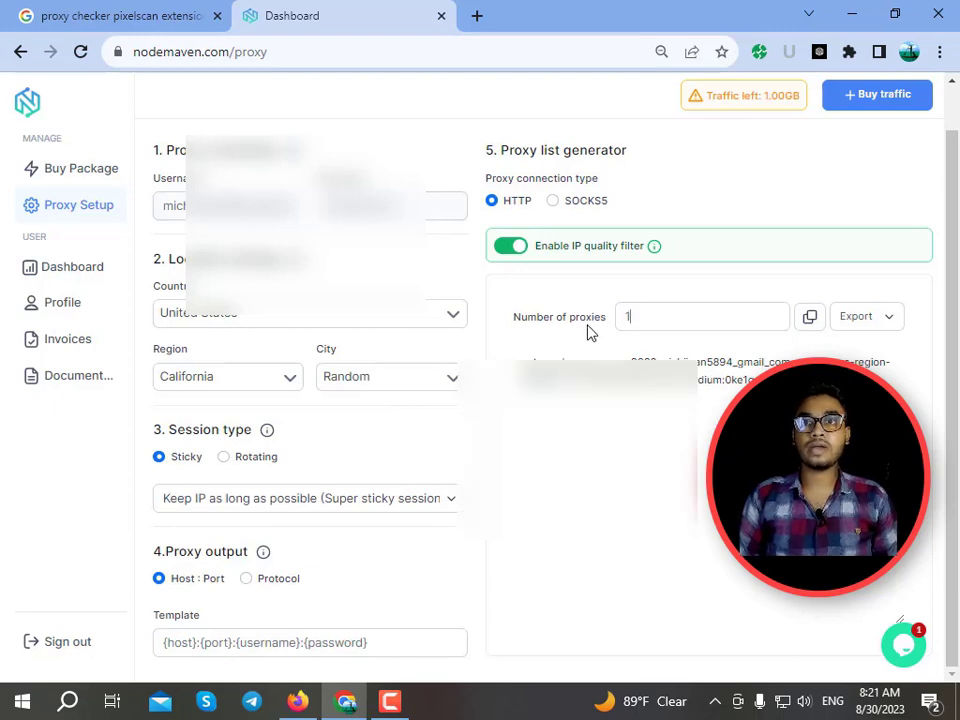
Set the number of proxies to 10 in the proxy list generator and look over the generated list.
drag(634, 316, 616, 330)
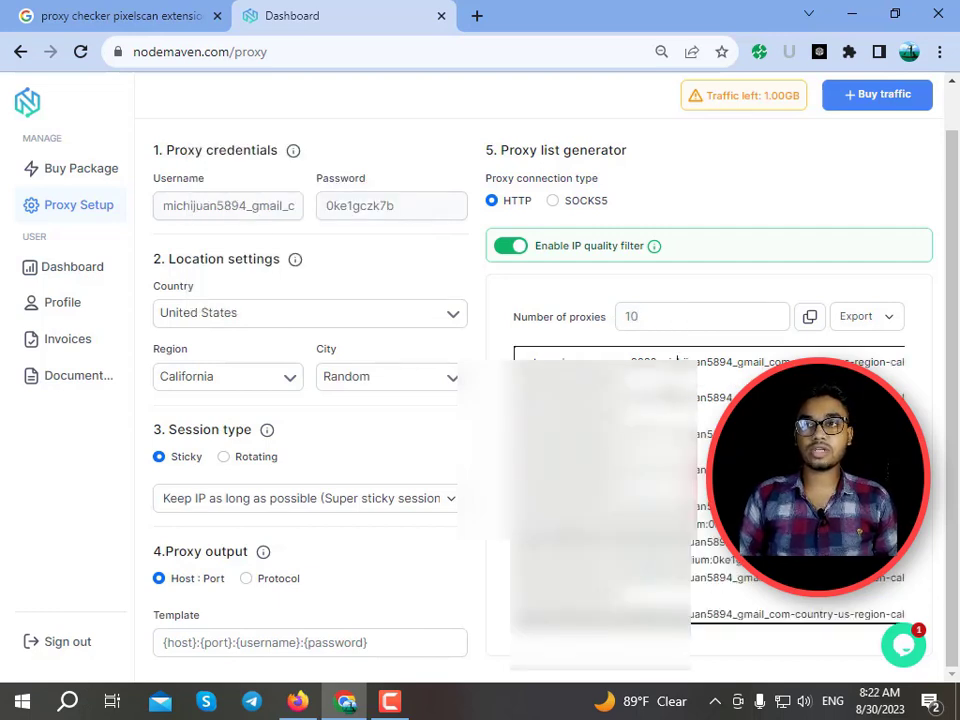
scroll(677, 362, down, 1)
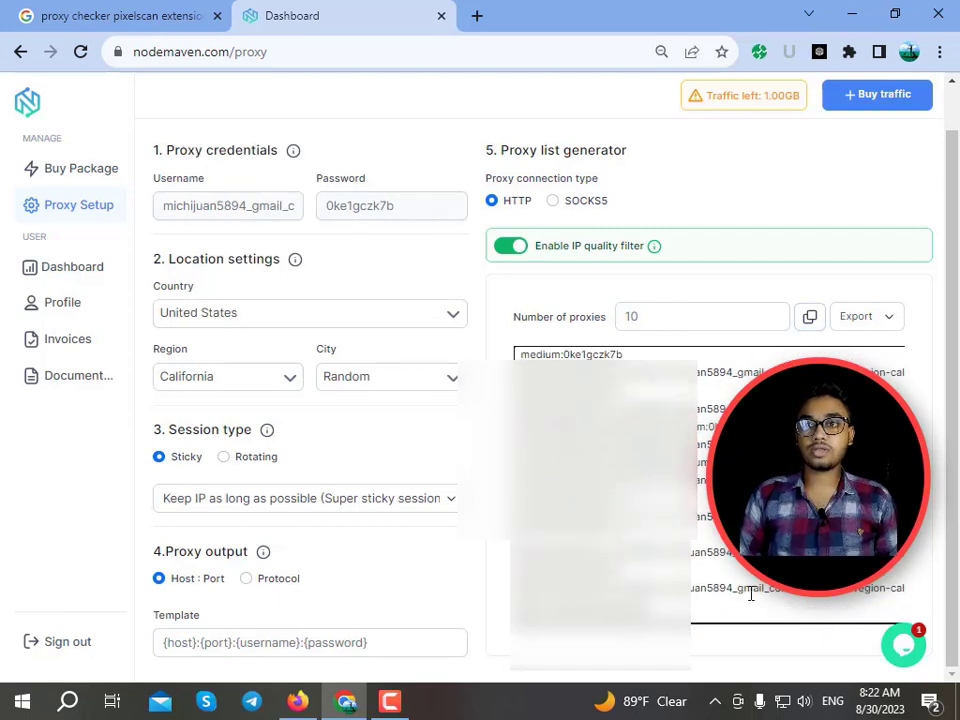
drag(698, 611, 600, 396)
click(600, 396)
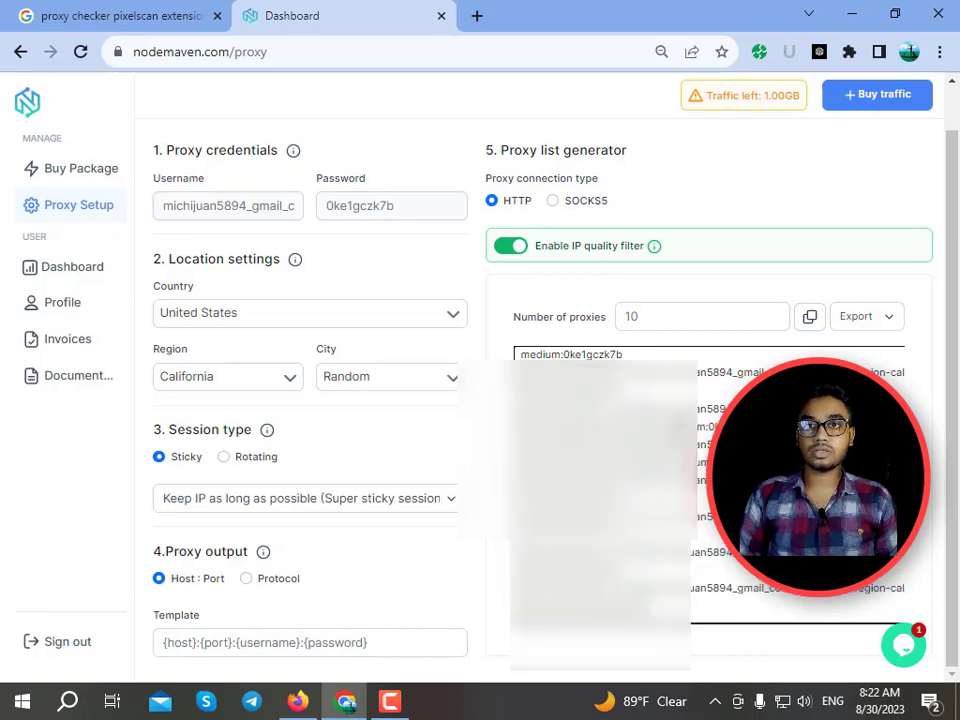
Return to the Google results page and copy its search phrase "proxy checker pixelscan extension".
click(117, 12)
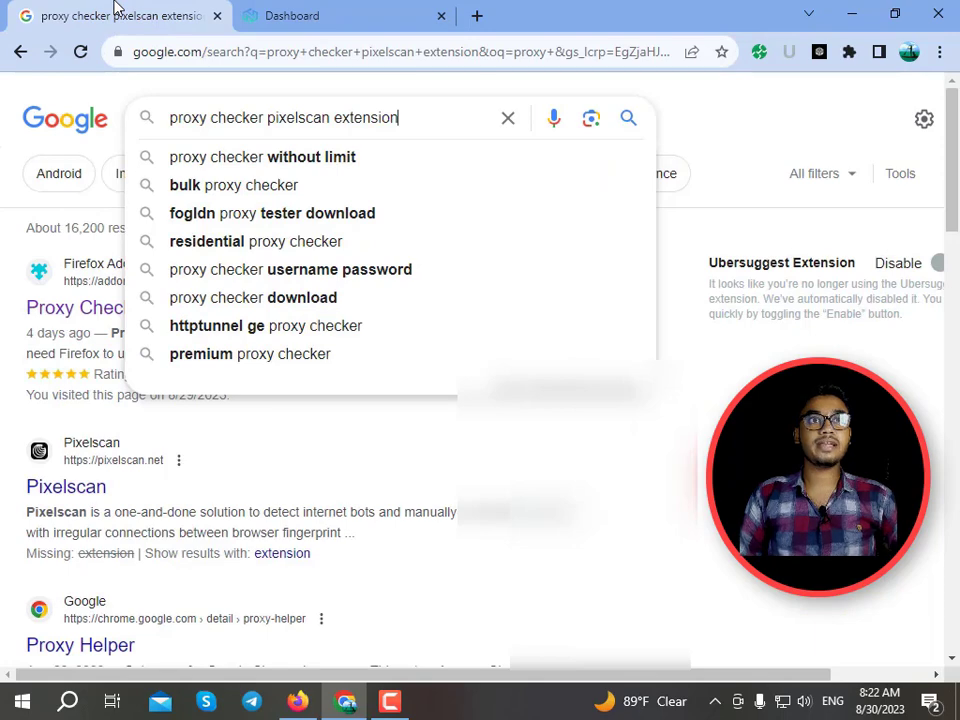
drag(411, 121, 135, 129)
key(ctrl+c)
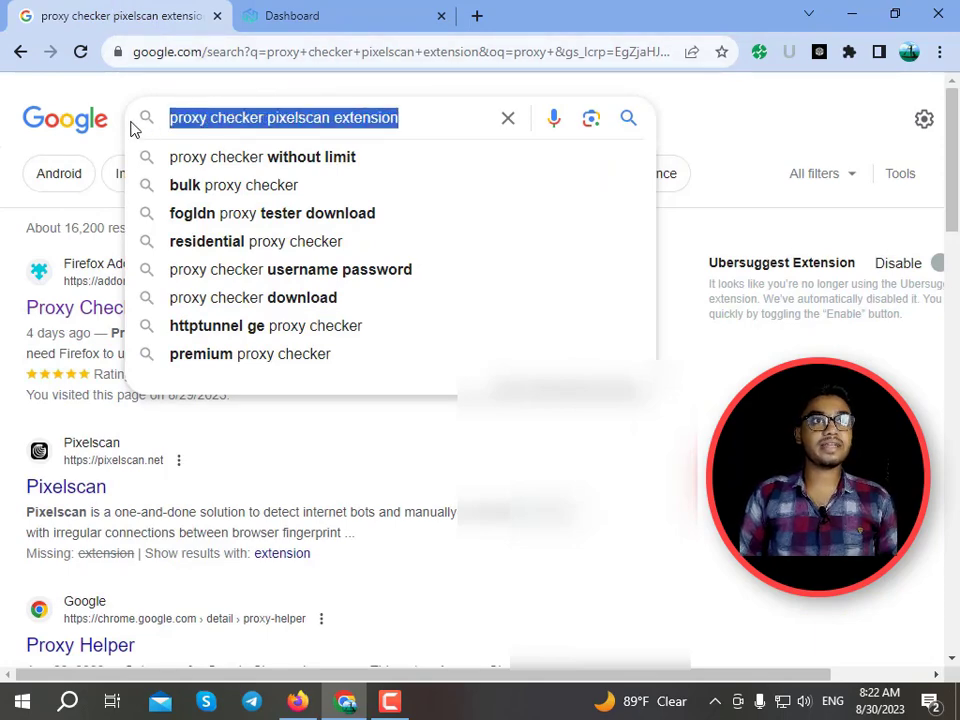
Switch to Firefox, search for "proxy checker pixelscan extension" and open Pixelscan's Proxy Checker page on Mozilla Add-ons.
click(298, 698)
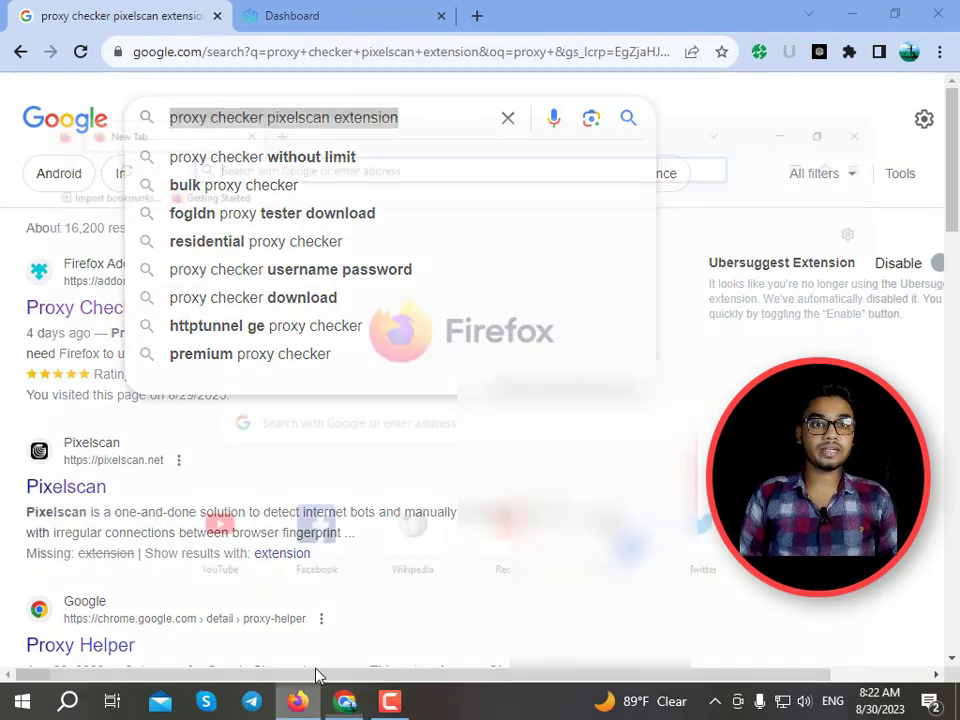
click(430, 60)
key(ctrl+v)
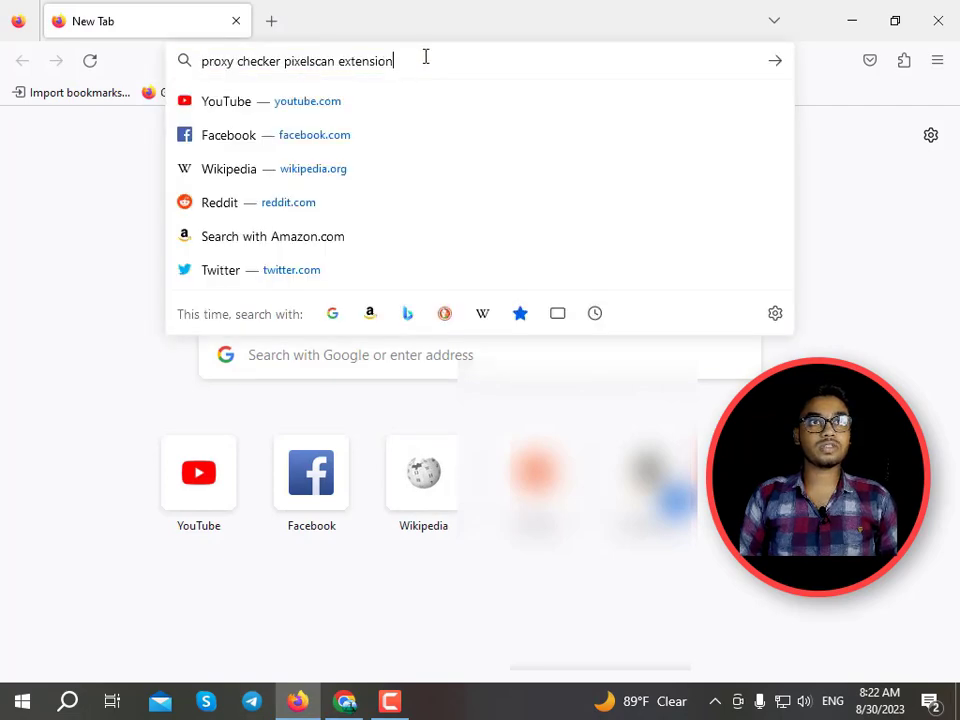
key(Return)
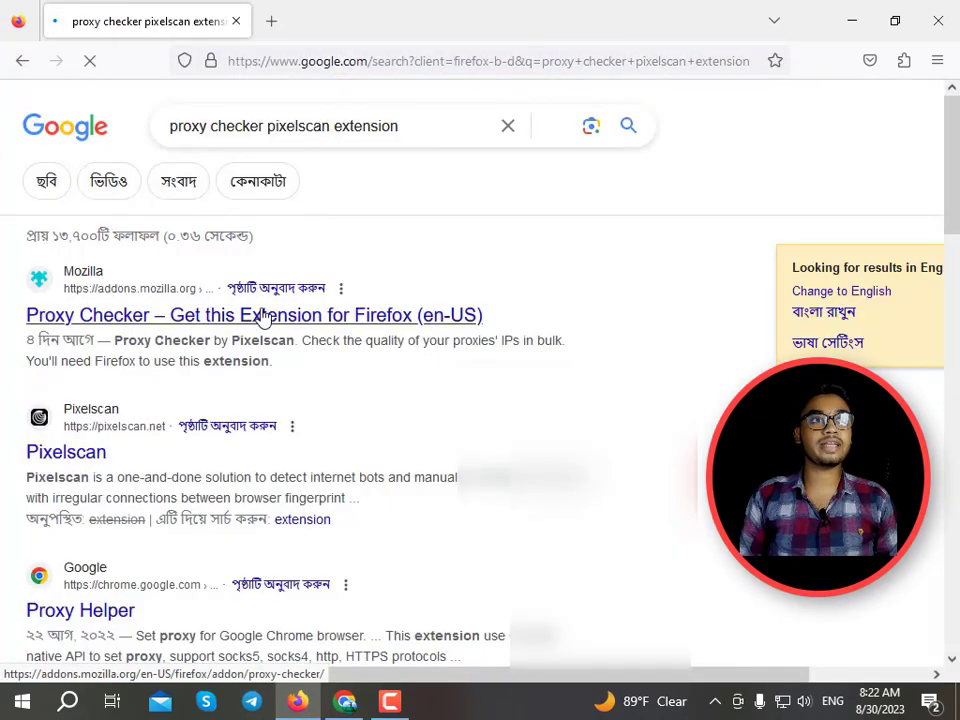
click(262, 316)
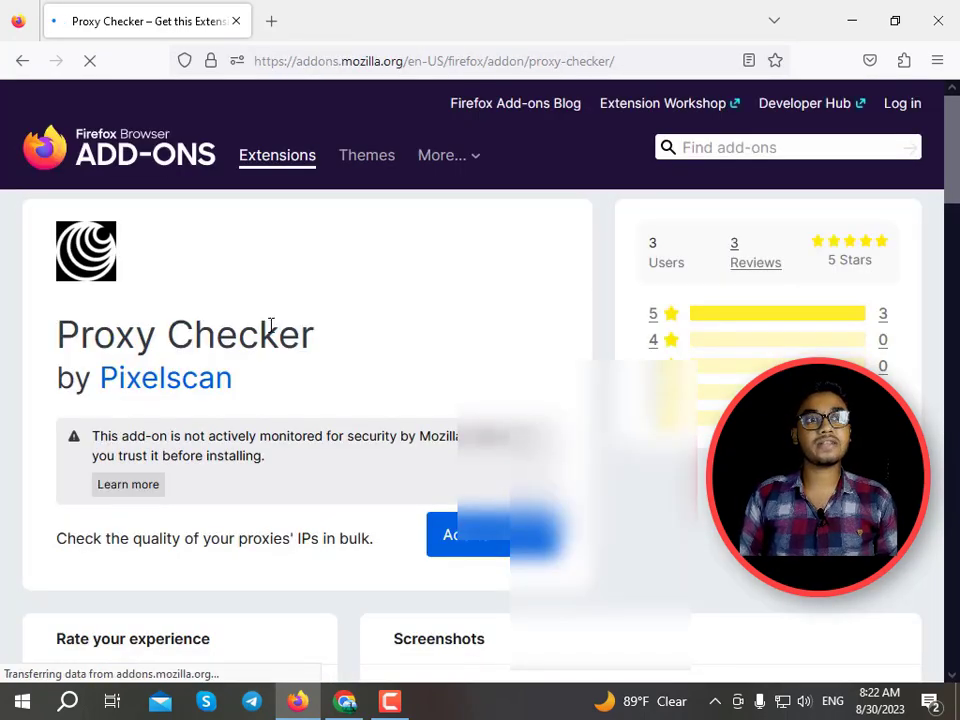
scroll(176, 362, down, 2)
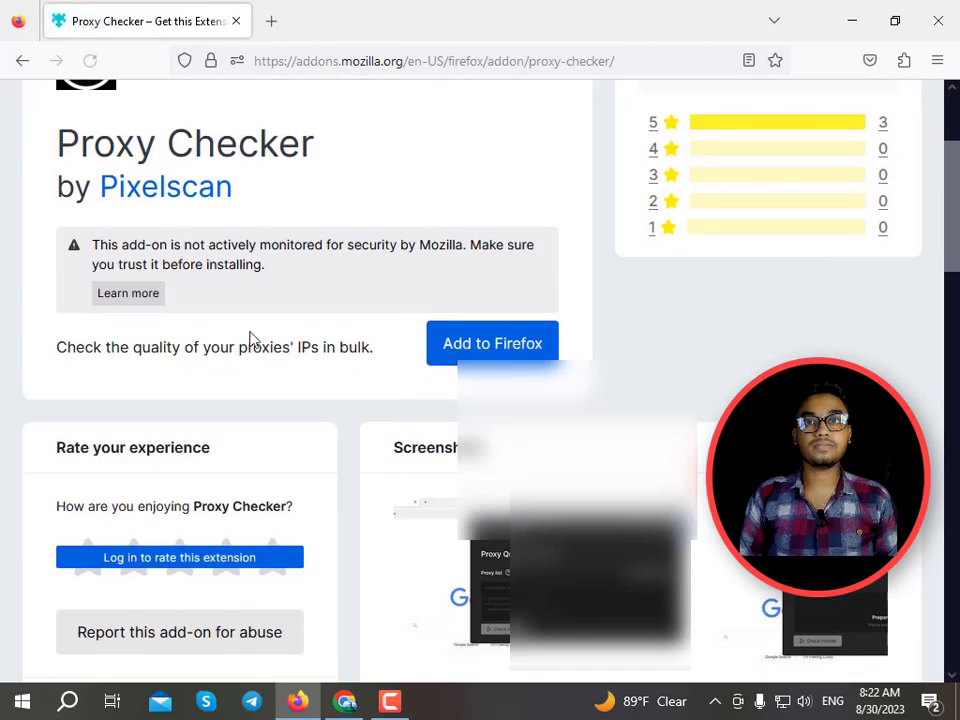
Add the Proxy Checker extension to Firefox with permission to run in Private Windows, and open it.
click(503, 346)
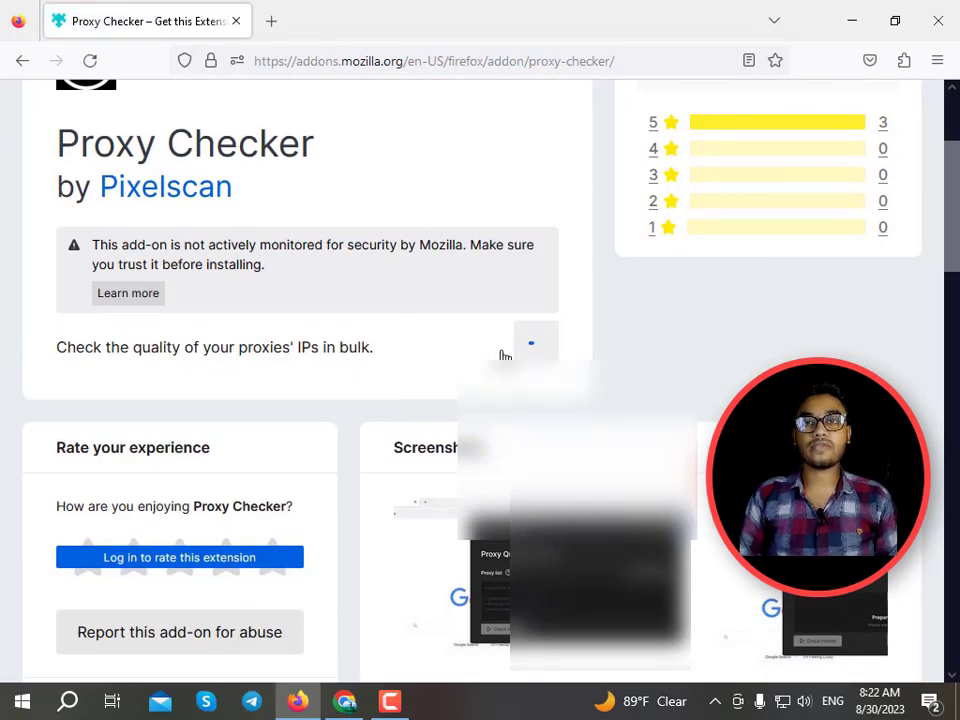
click(805, 222)
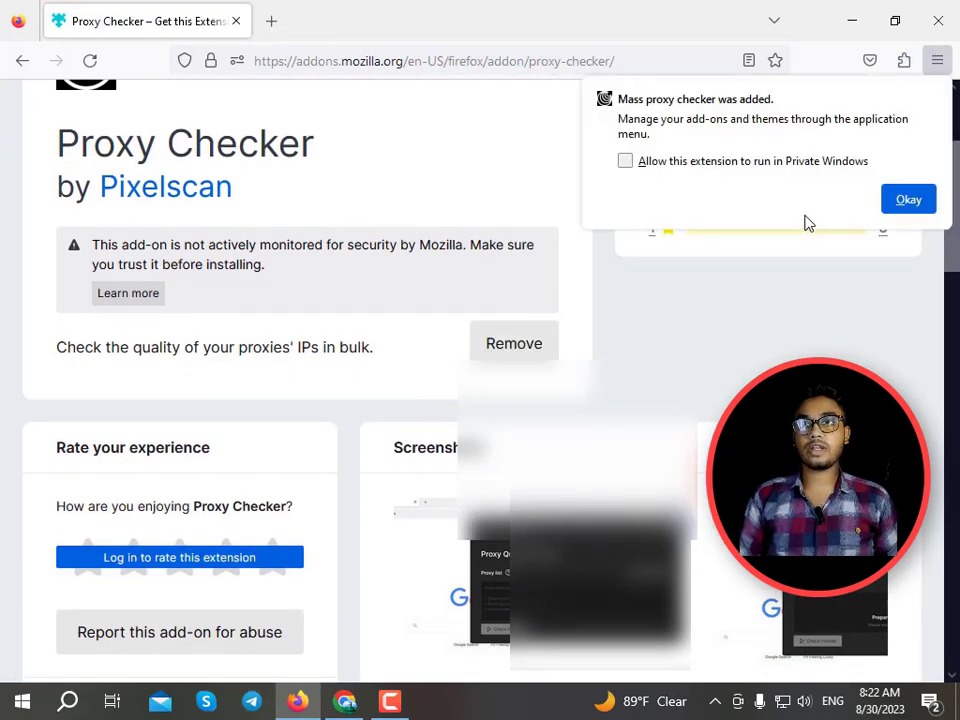
click(627, 163)
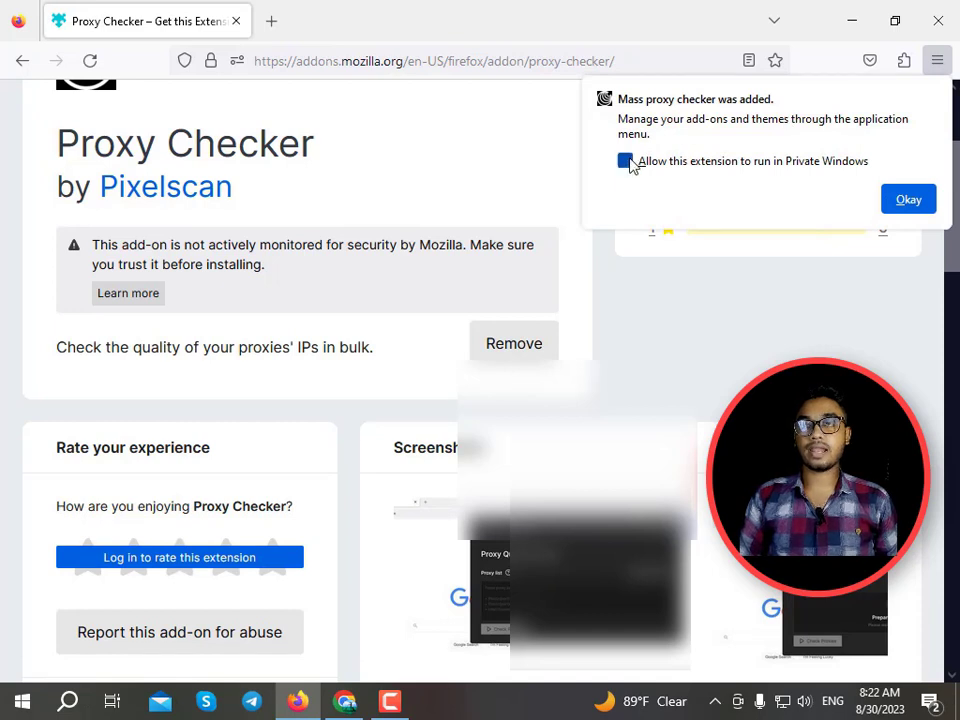
click(908, 199)
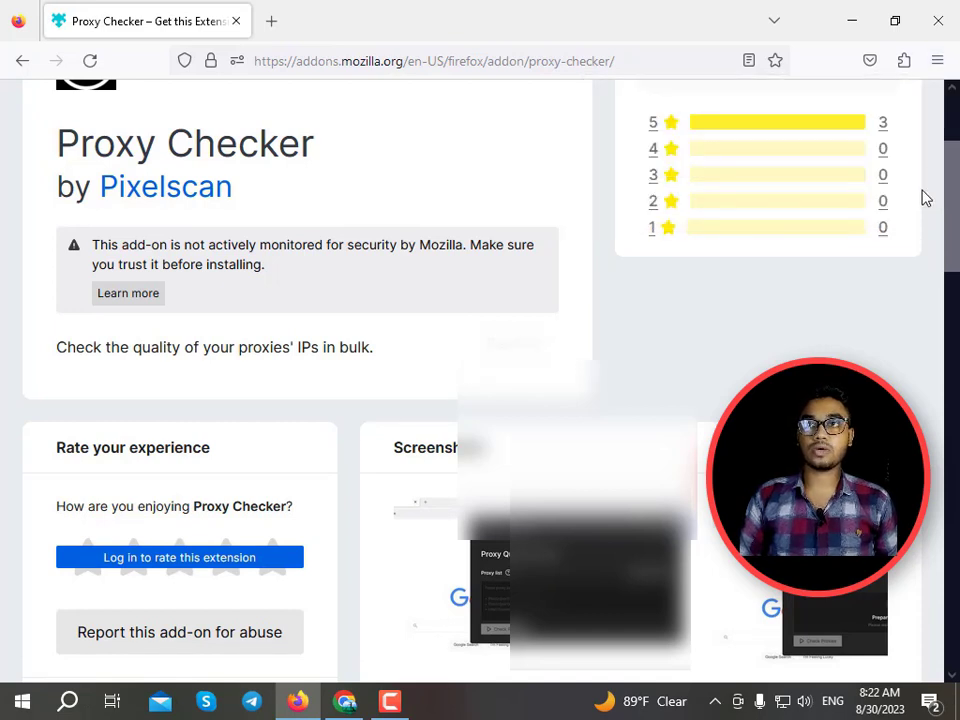
click(903, 62)
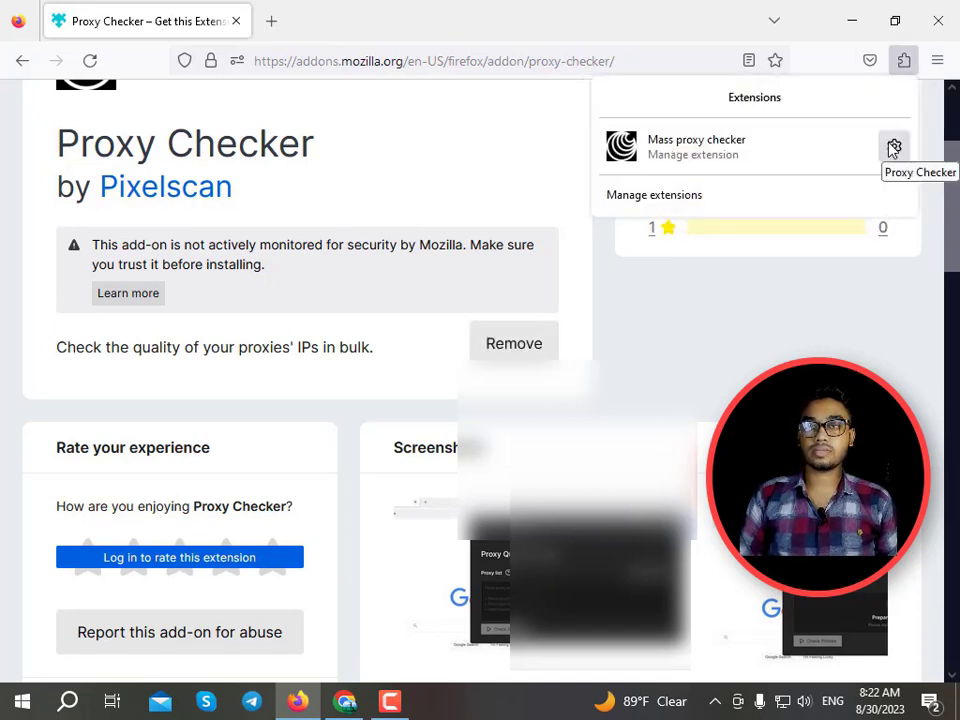
click(805, 152)
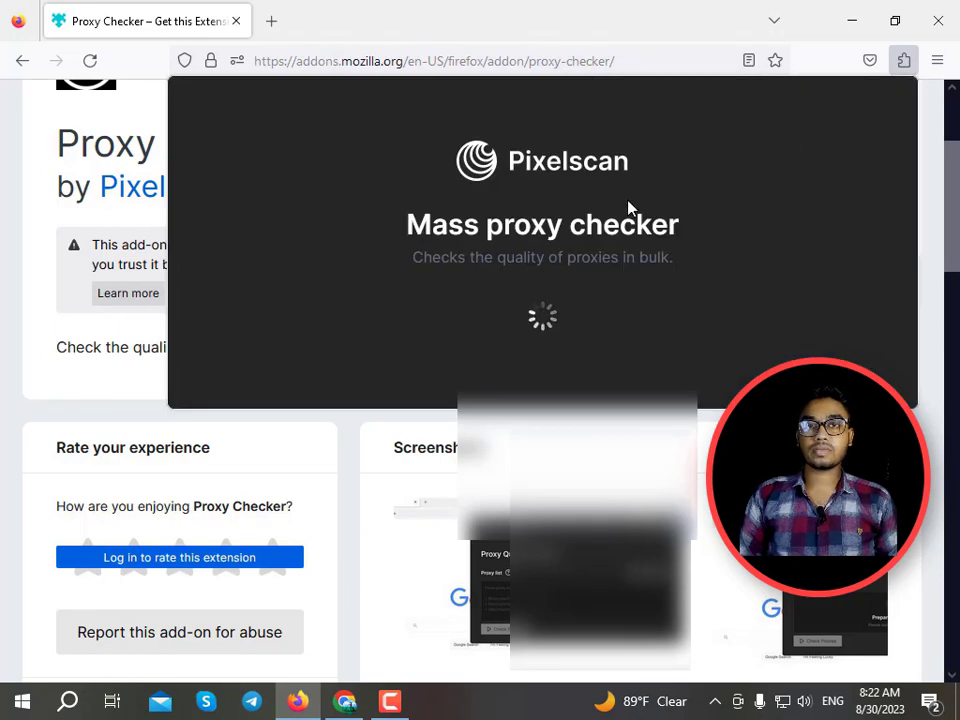
Switch to the NodeMaven dashboard in Chrome and copy the whole generated proxy list.
click(345, 701)
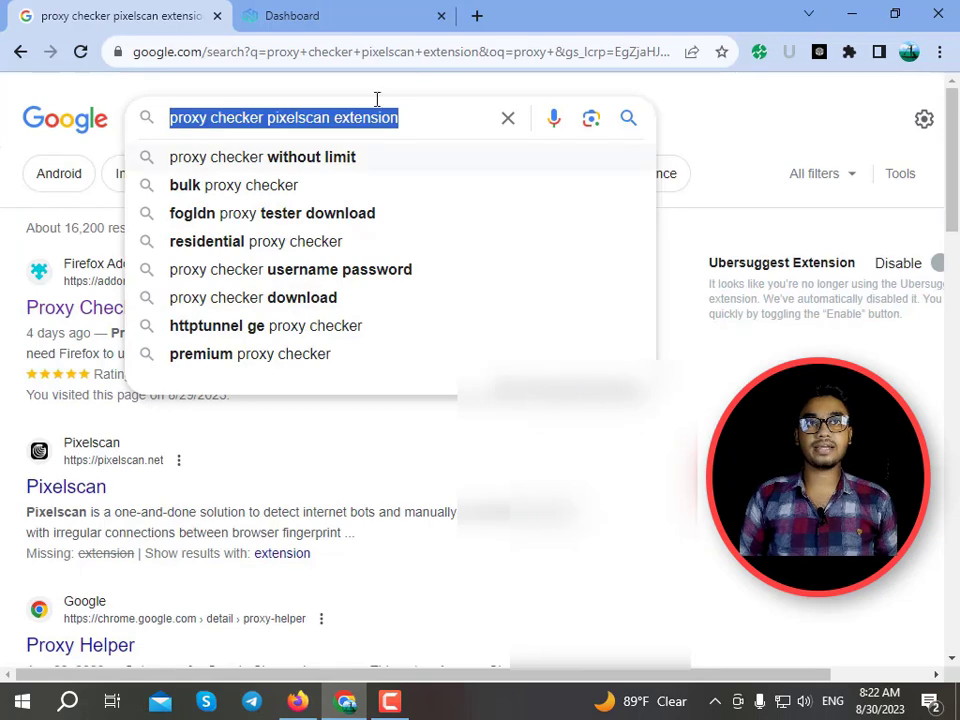
click(292, 15)
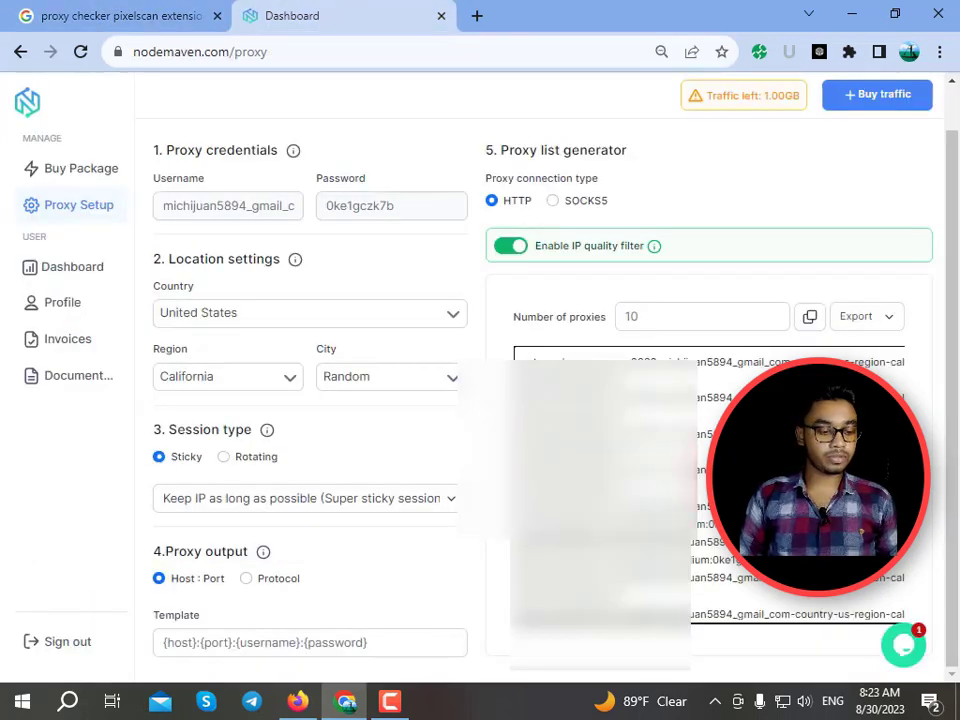
key(ctrl+a)
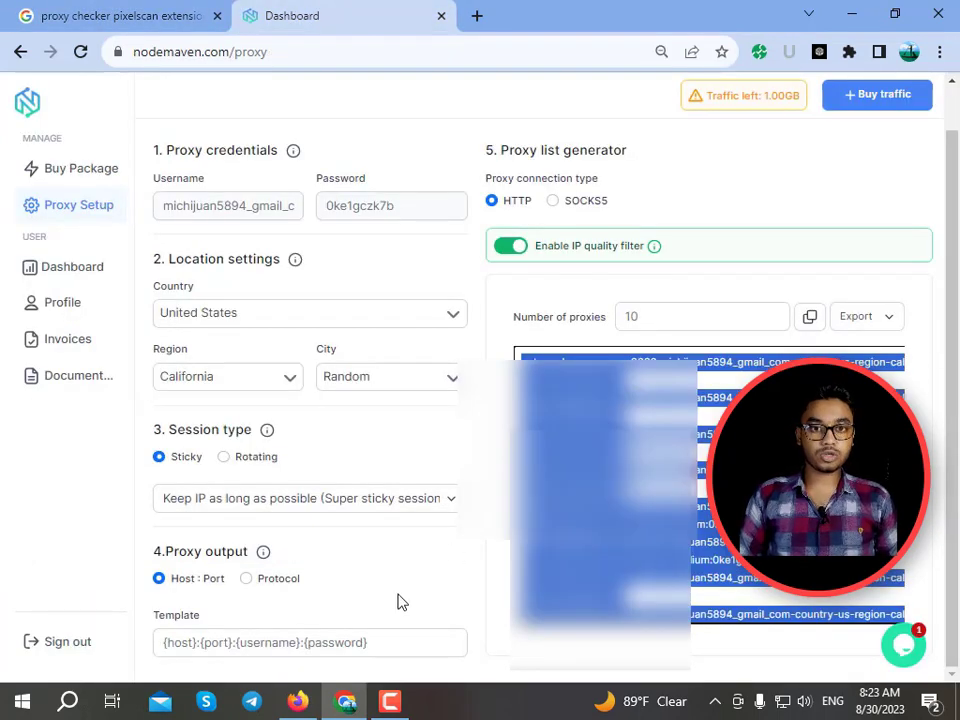
Switch back to Firefox, paste the proxy list with its login credentials into the Mass proxy checker and run the check.
click(298, 701)
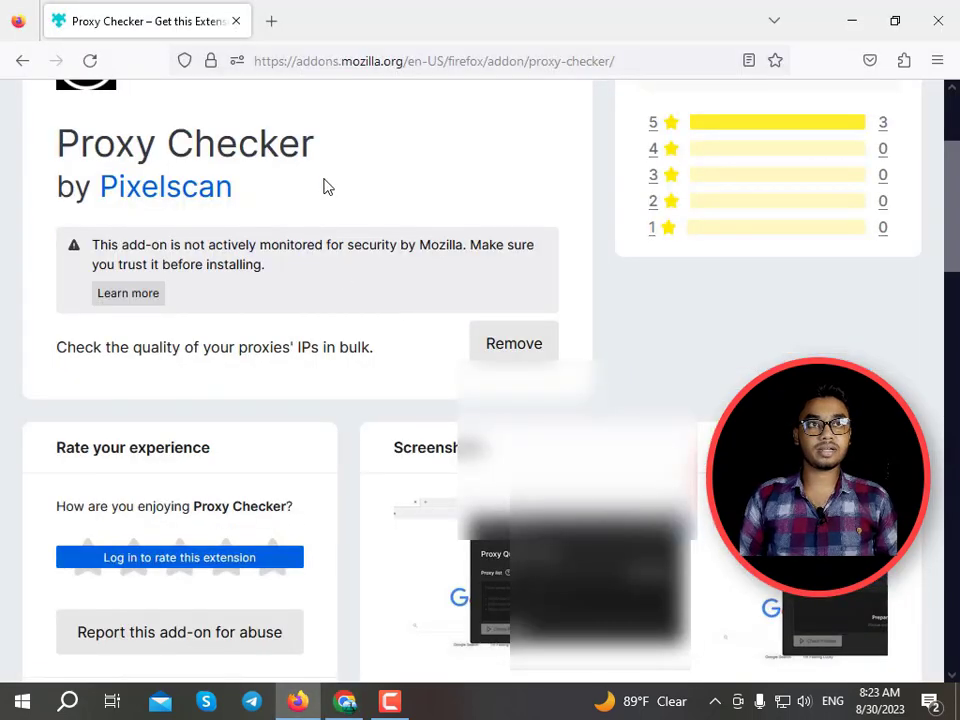
click(902, 59)
click(733, 142)
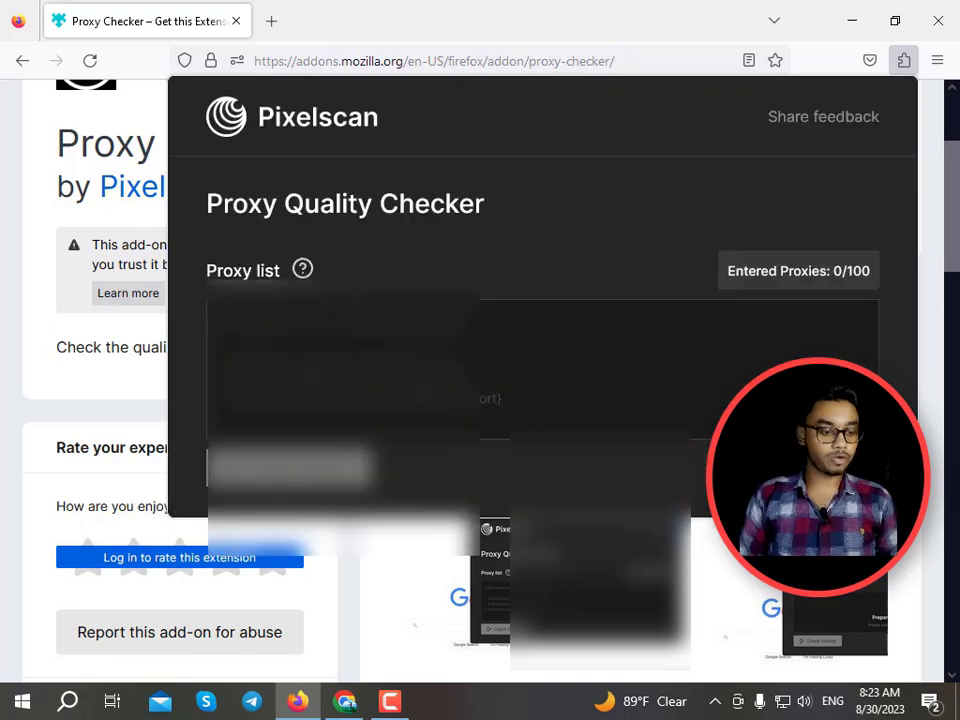
key(ctrl+v)
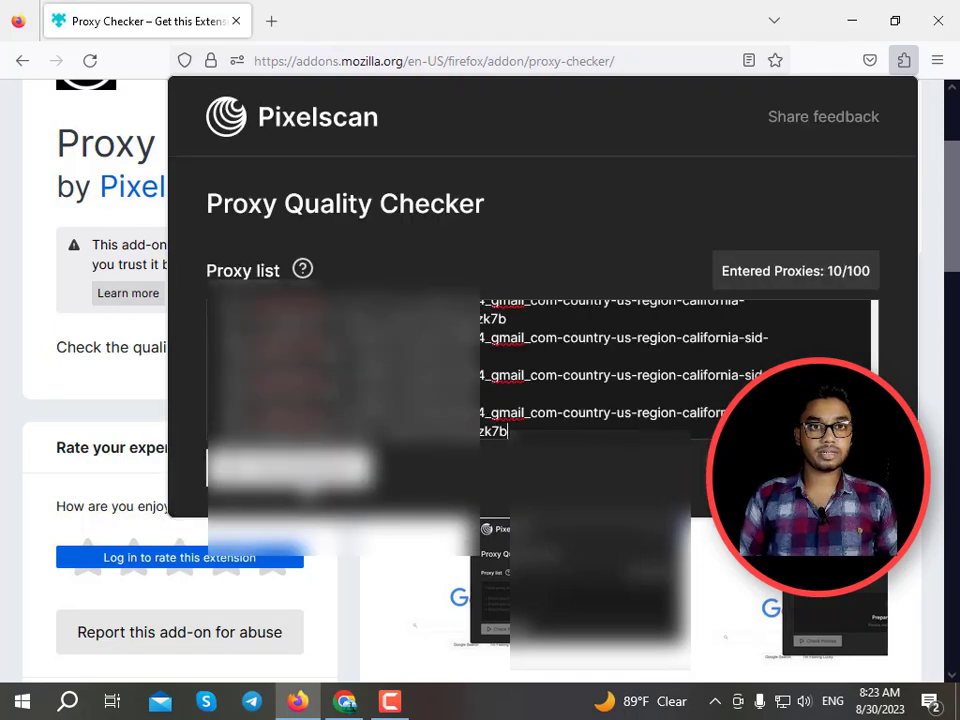
click(290, 468)
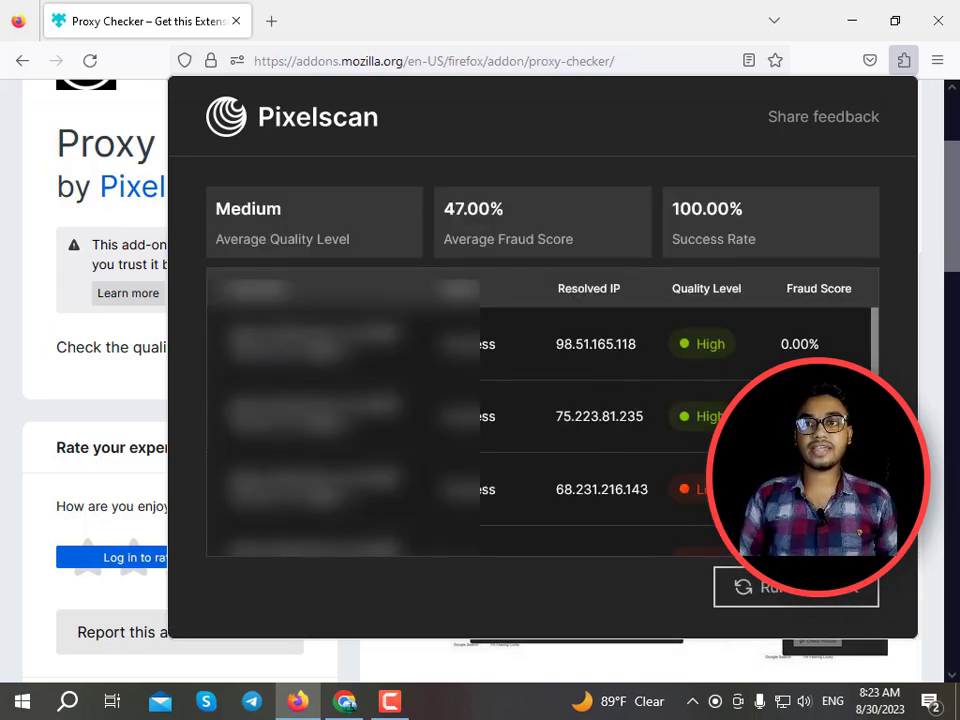
Examine the resolved IP, quality level and fraud score of each proxy in the check results.
scroll(790, 450, down, 3)
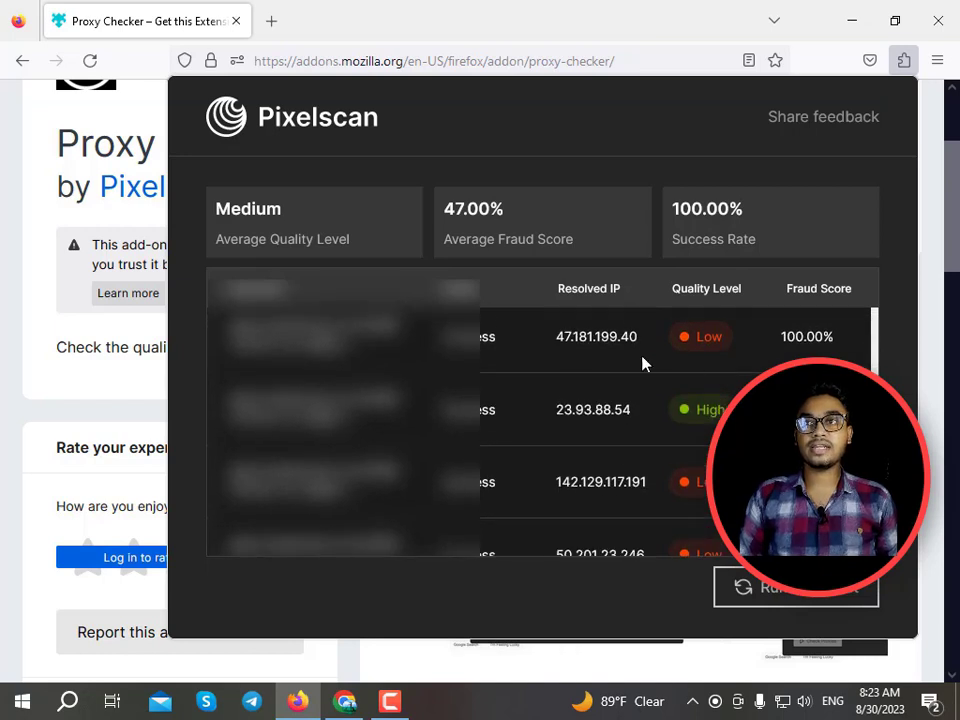
scroll(679, 362, down, 2)
scroll(679, 362, up, 2)
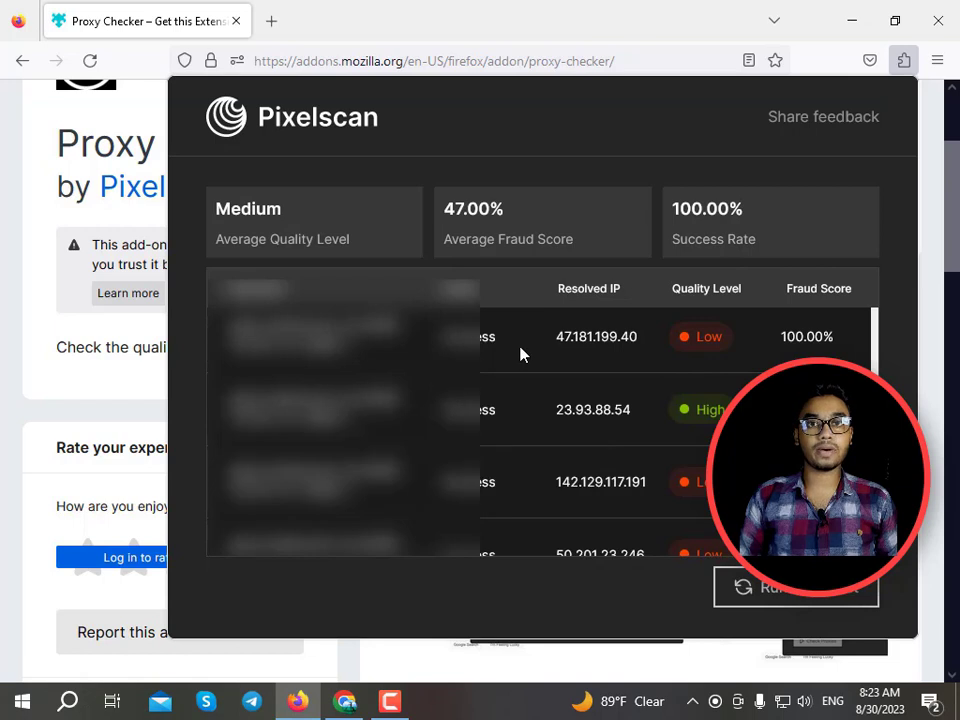
scroll(550, 350, down, 2)
scroll(572, 350, down, 2)
scroll(560, 443, up, 5)
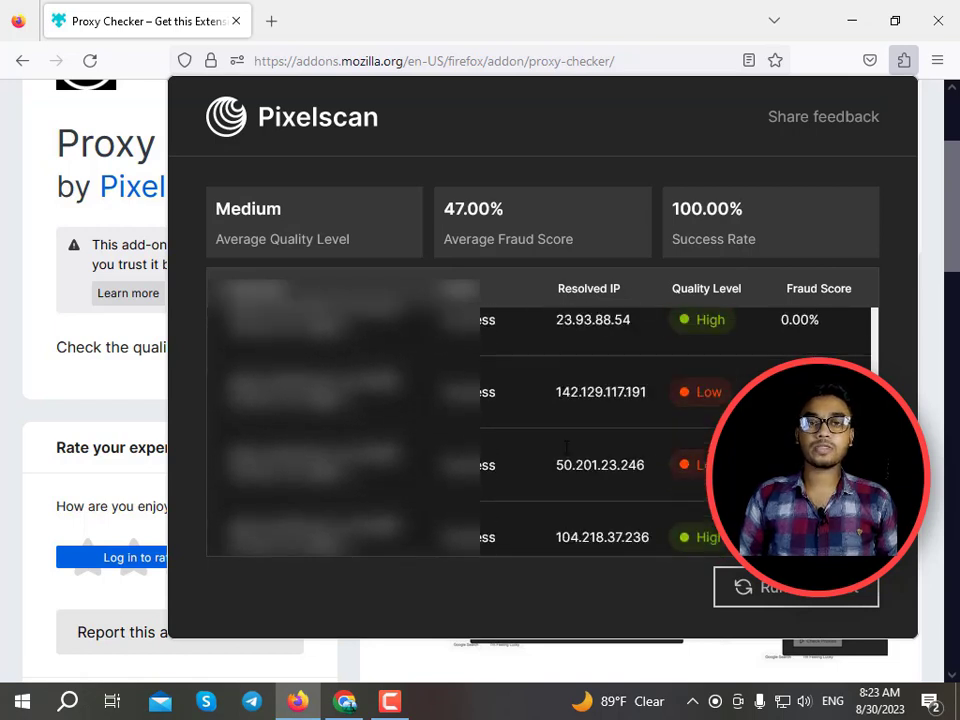
scroll(555, 435, up, 2)
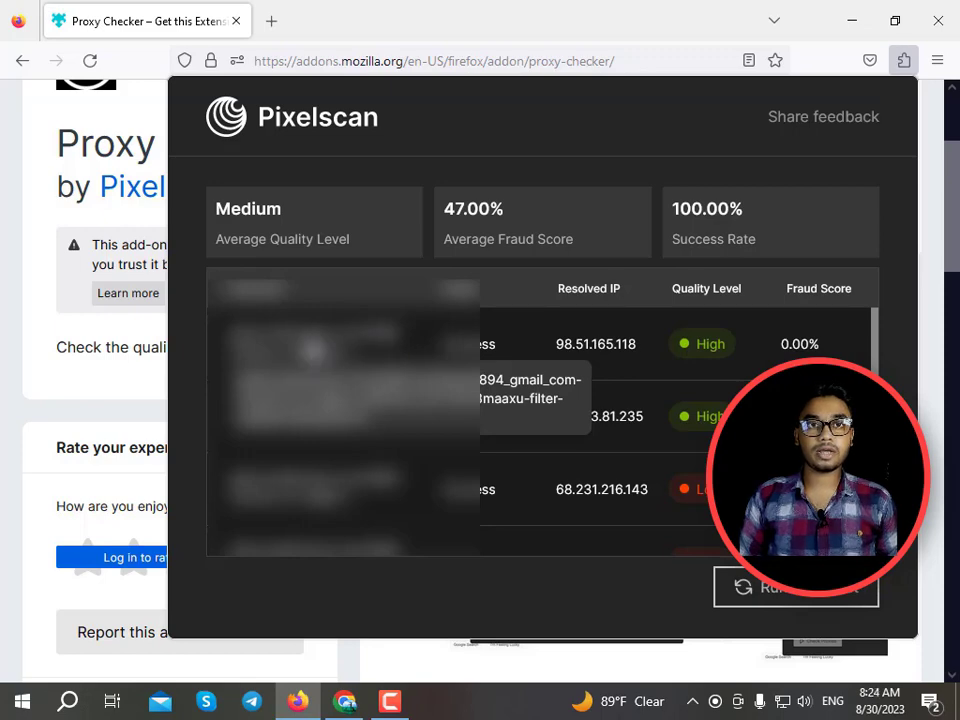
Minimize the Firefox and Chrome windows and launch ixBrowser from the desktop.
click(851, 20)
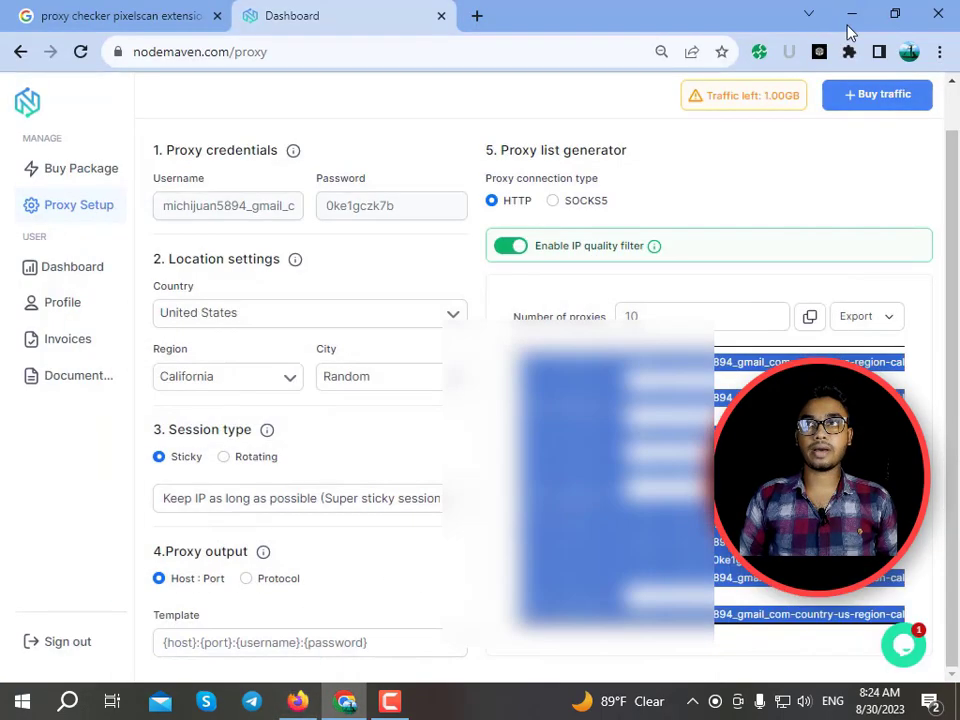
click(855, 16)
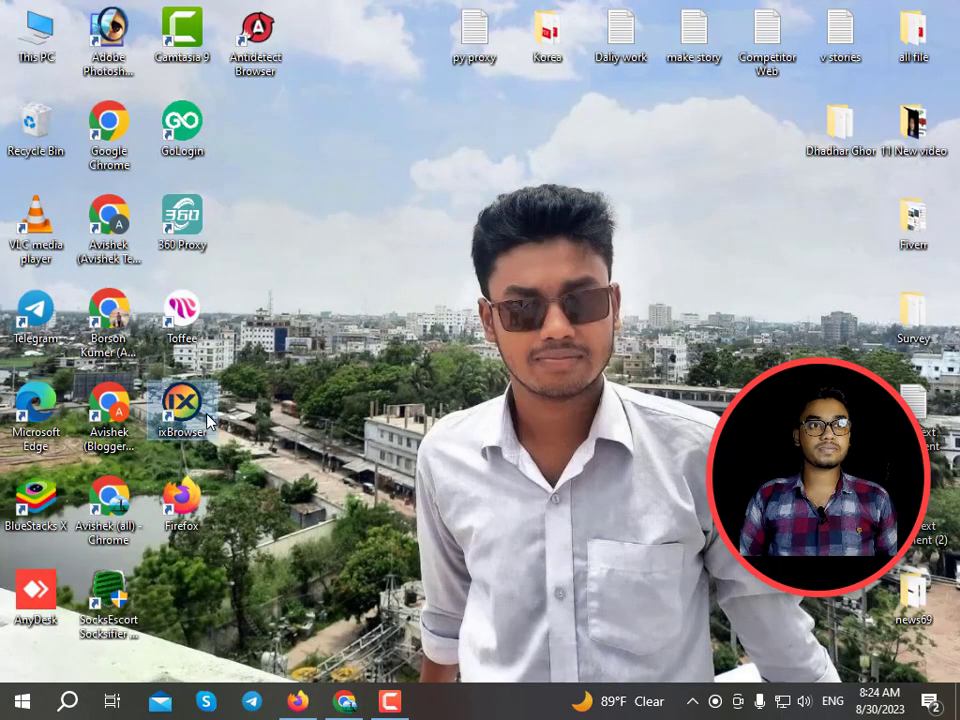
double_click(207, 420)
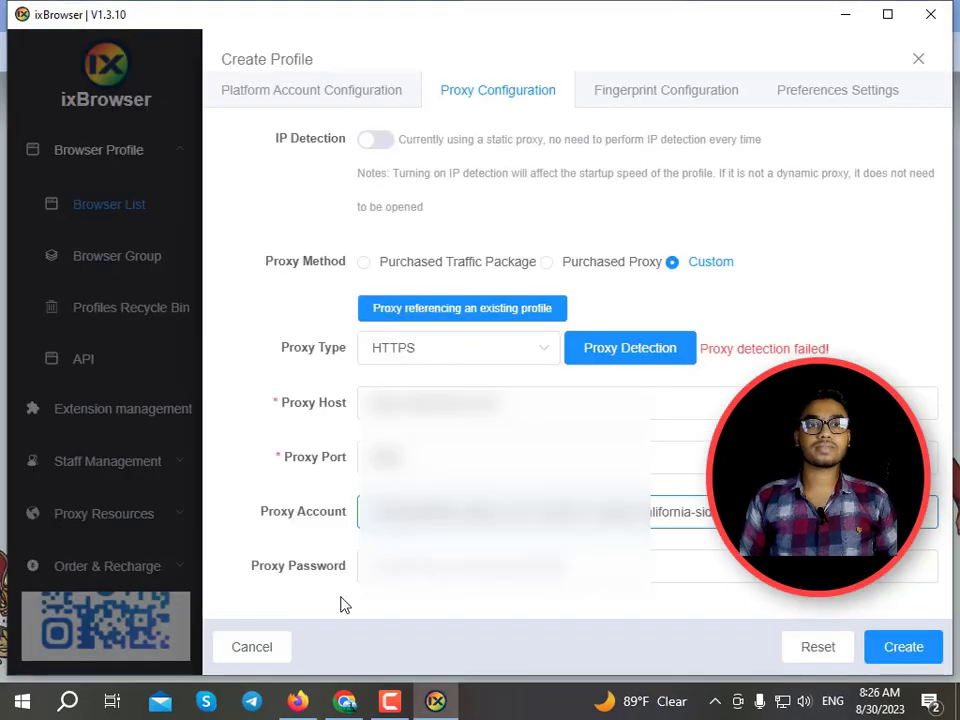
Enter the proxy password in the new profile's proxy configuration and test the proxy as HTTPS.
key(Tab)
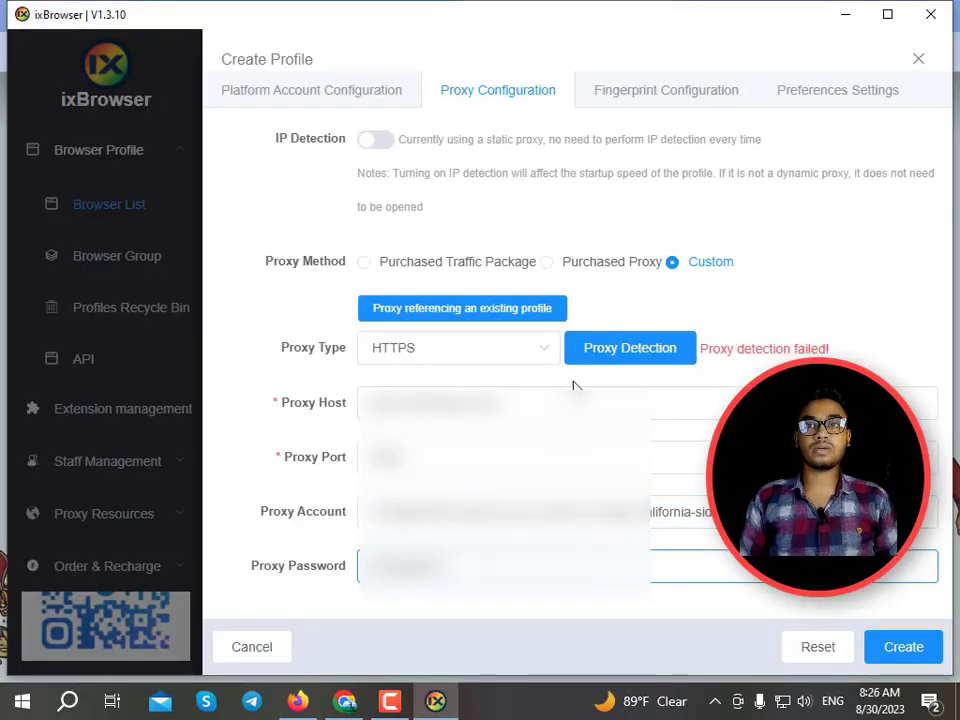
click(600, 349)
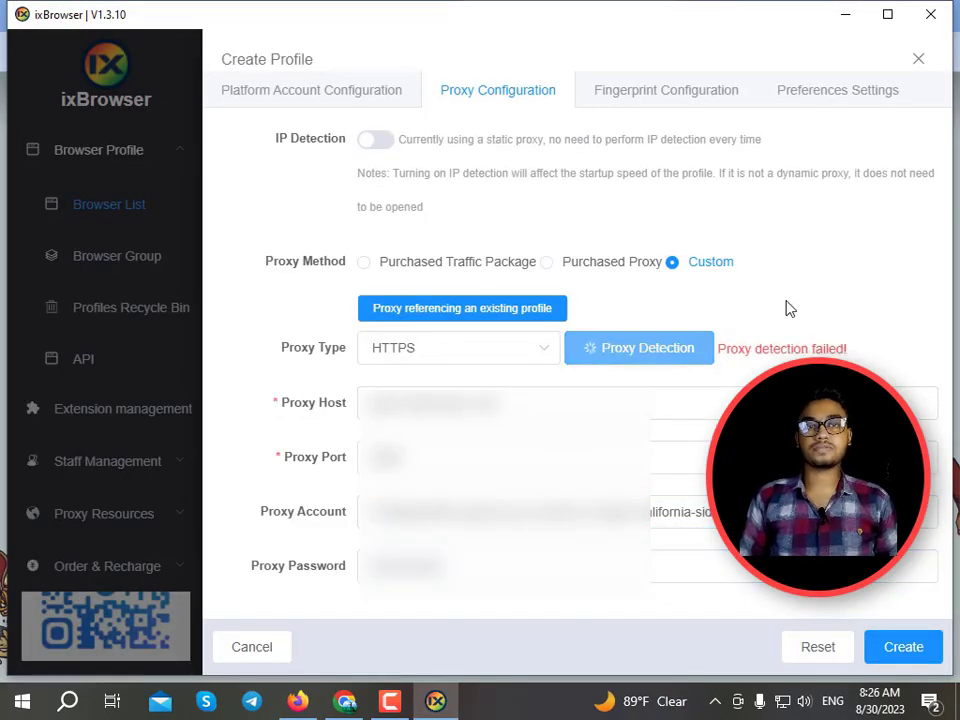
Set the proxy type to HTTP and run proxy detection for the custom proxy.
click(506, 351)
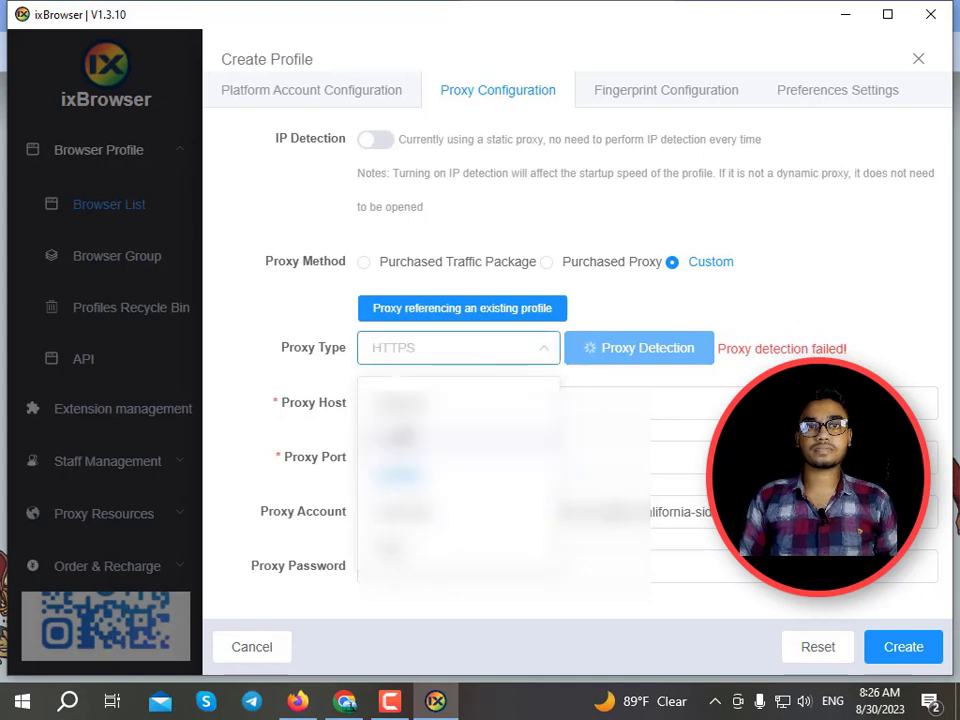
click(420, 437)
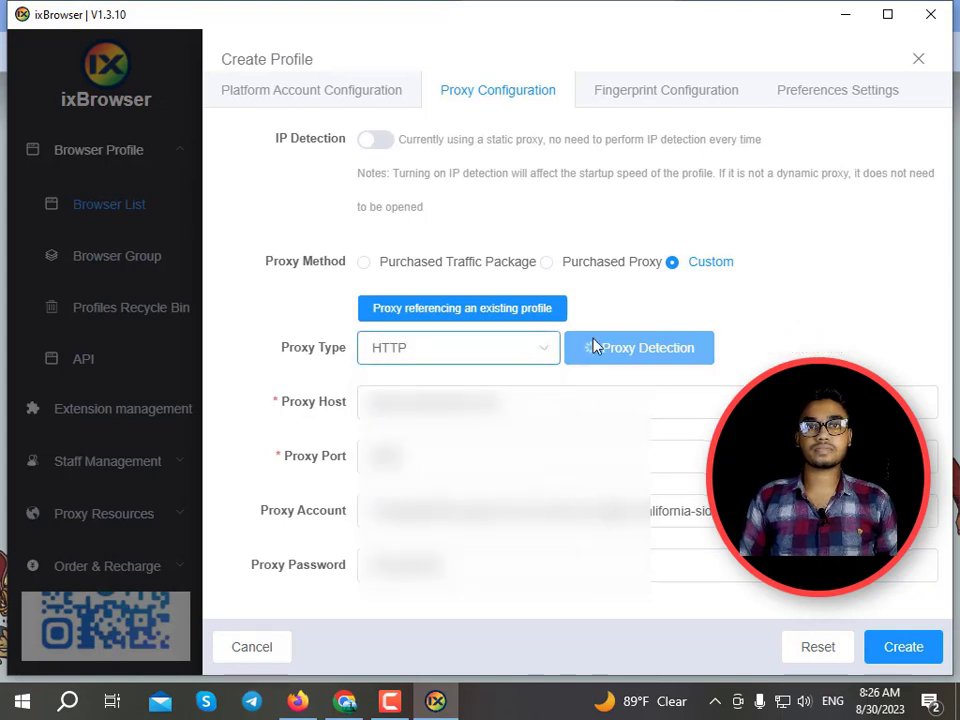
click(499, 351)
click(471, 370)
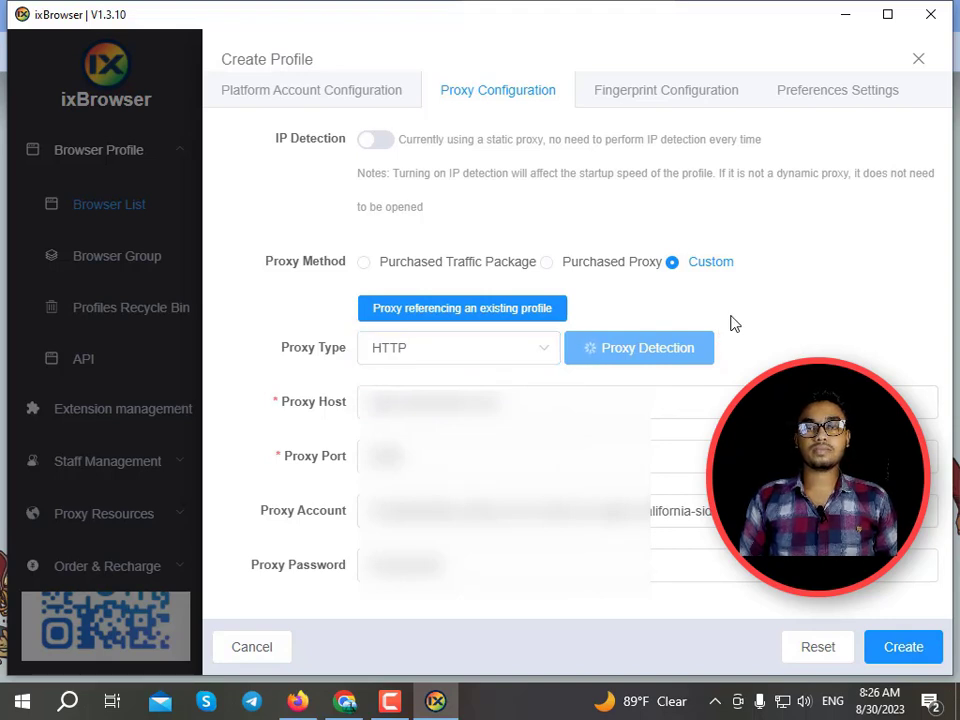
click(648, 342)
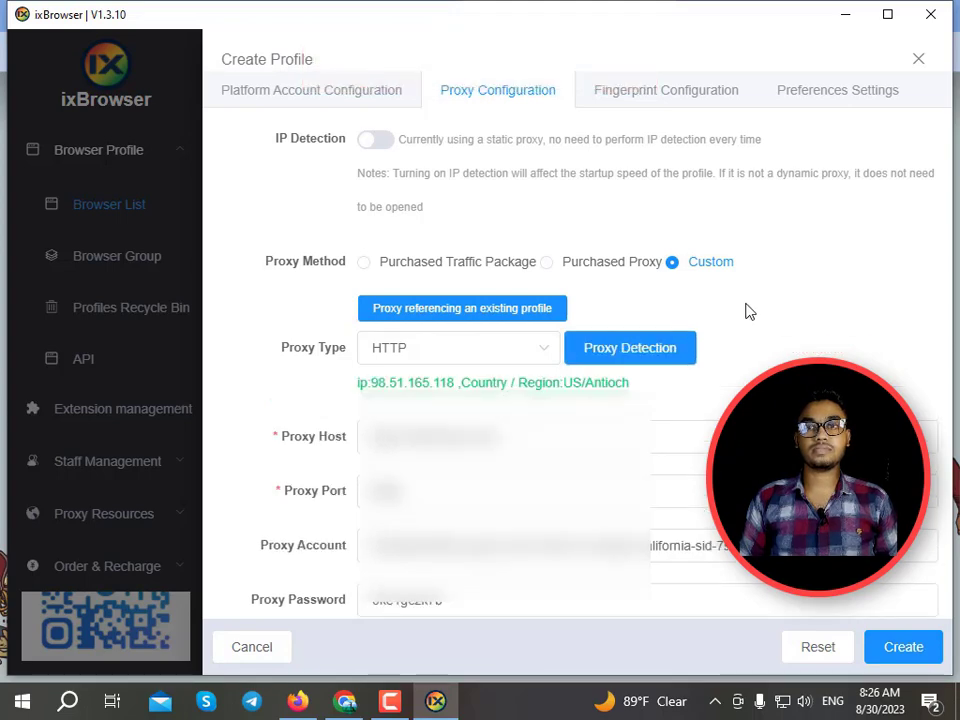
Regenerate the user agent in the profile's fingerprint configuration and try to create the profile.
click(660, 92)
click(850, 219)
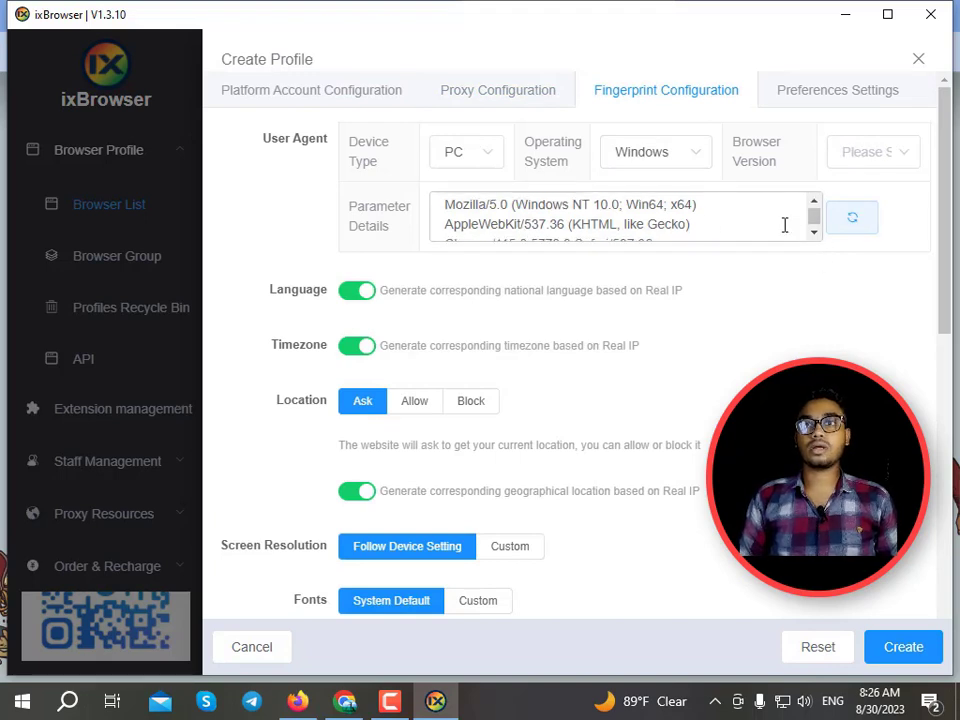
scroll(784, 223, down, 1)
click(903, 645)
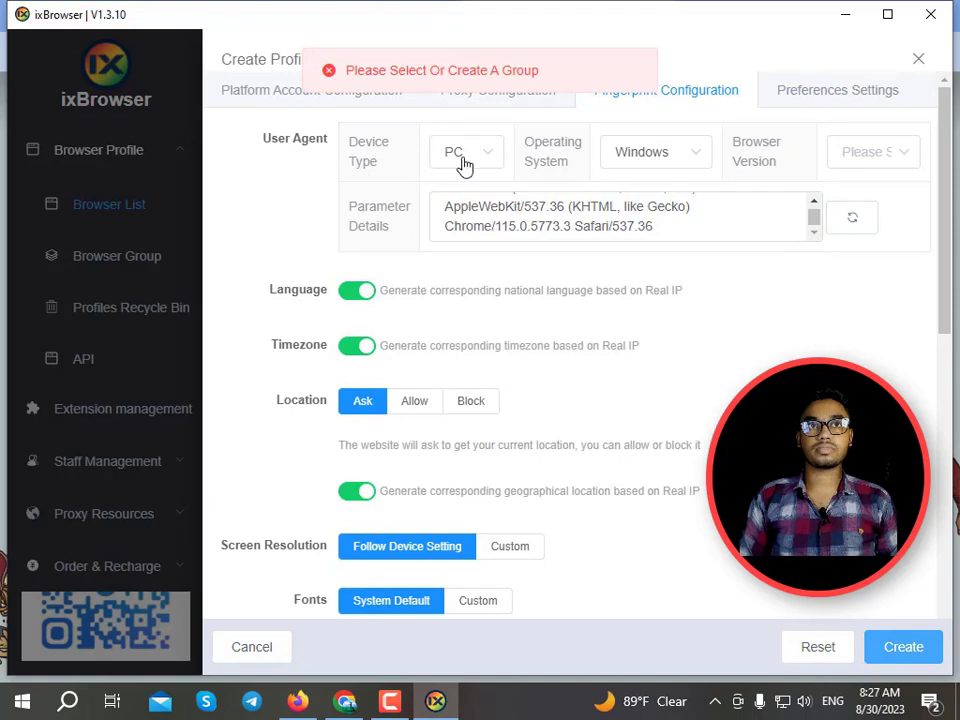
Assign the profile to Default Group and create it.
click(352, 96)
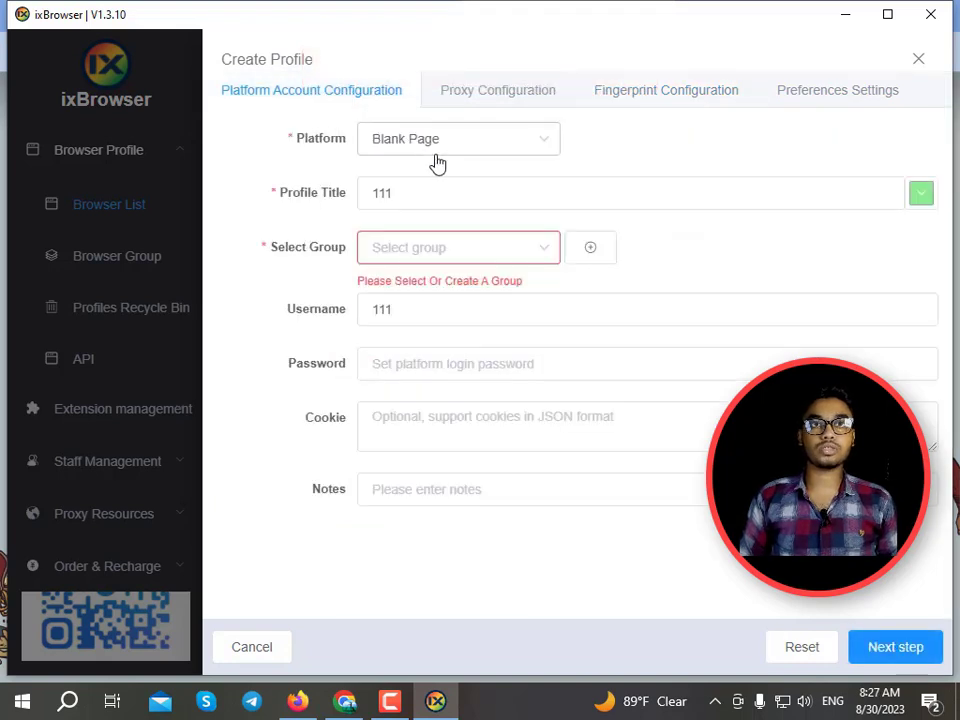
click(435, 250)
click(422, 306)
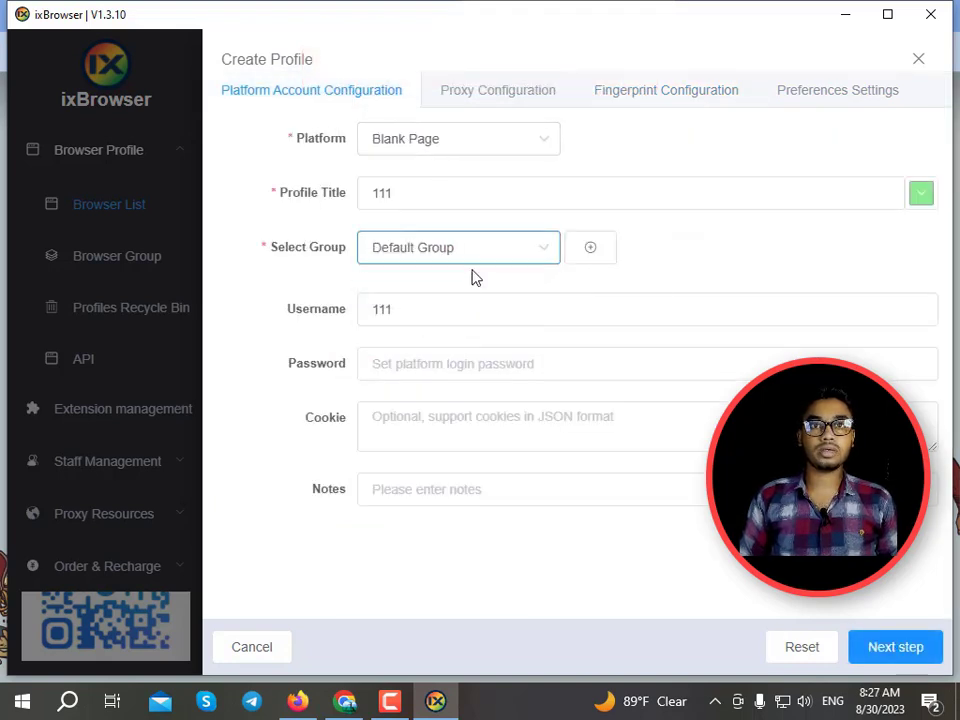
click(906, 658)
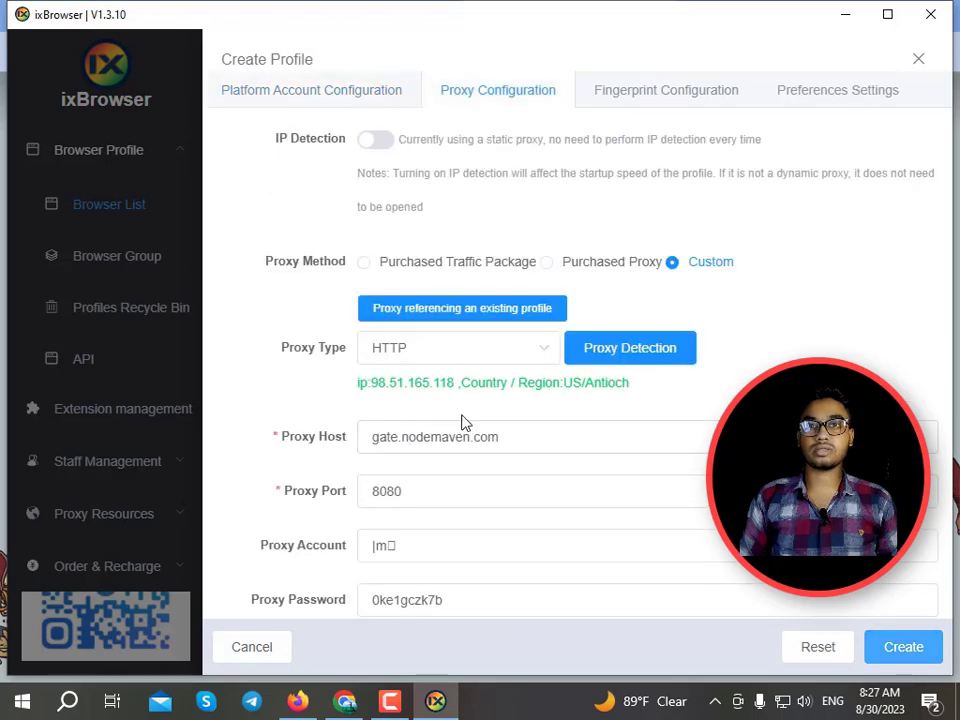
click(903, 646)
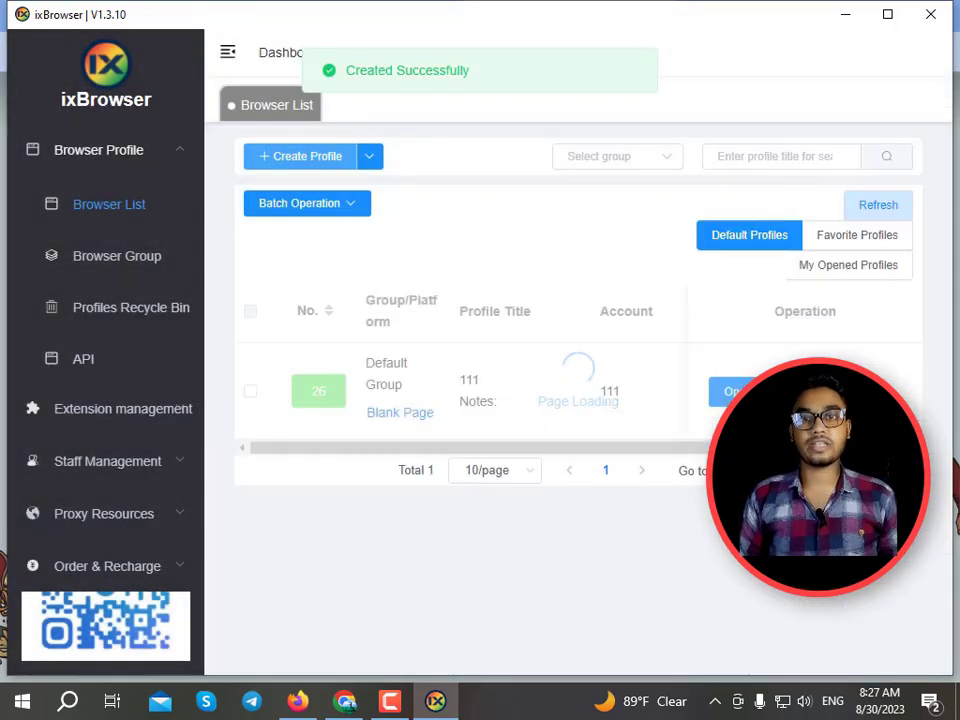
Open profile 111 in a maximized browser window and load whoer.net in a new tab to check its IP address.
click(730, 391)
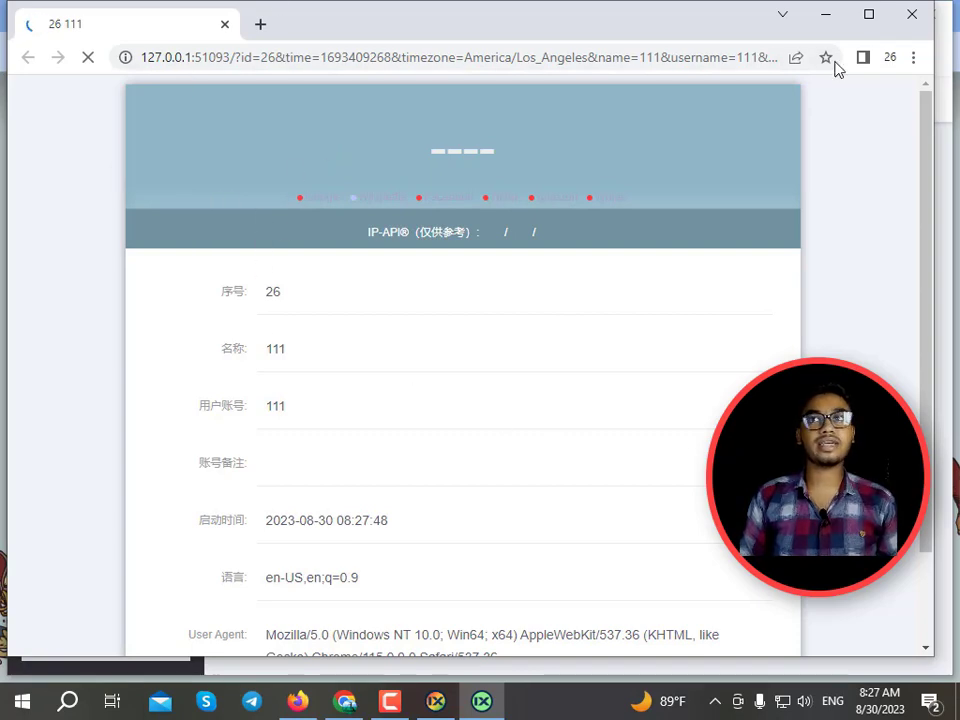
click(868, 14)
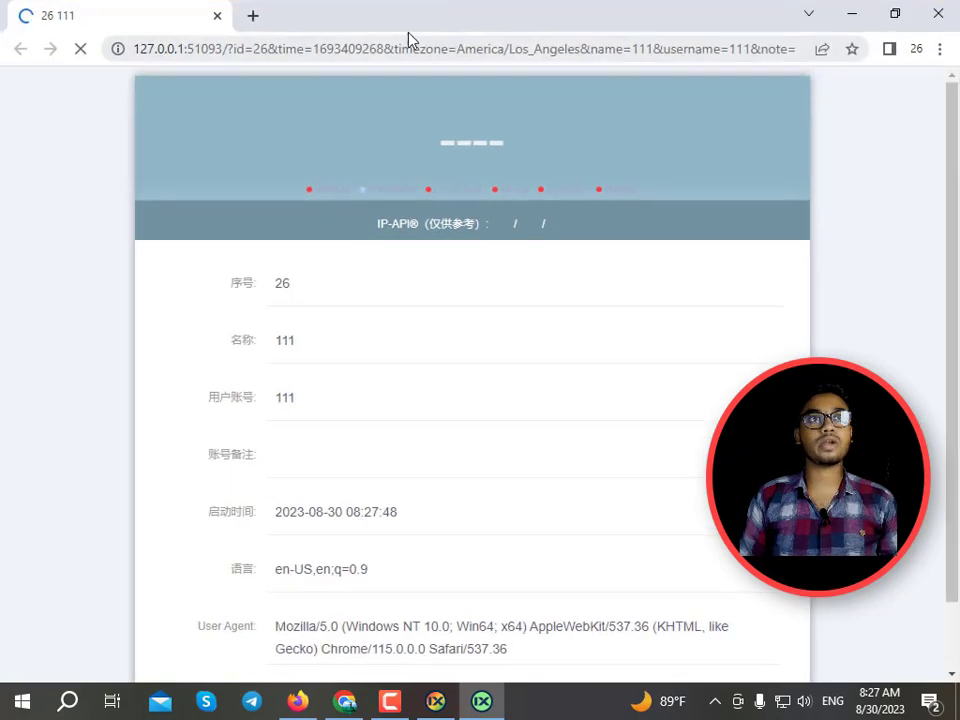
click(253, 16)
text(whoer)
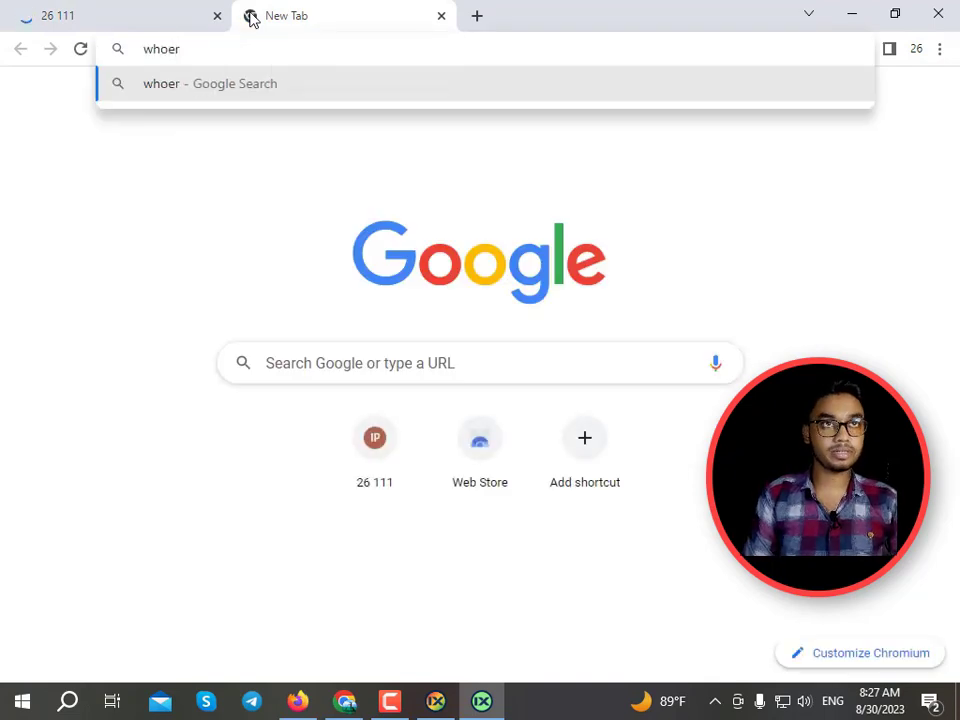
text(.net)
key(Return)
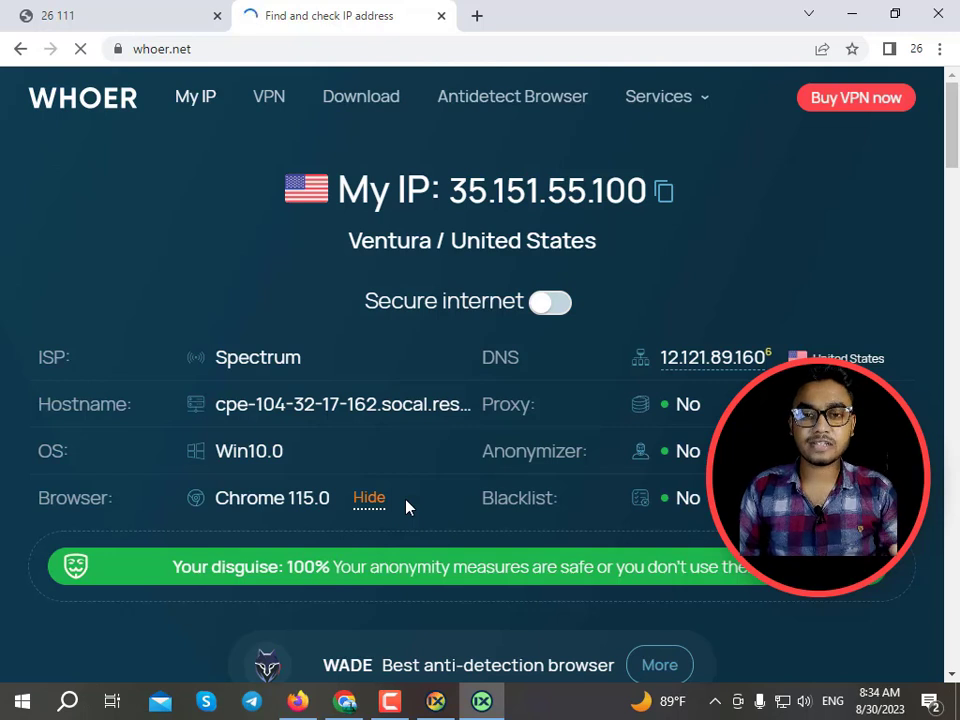
Switch to the NodeMaven dashboard in Google Chrome and review the Proxy Setup settings and generated proxy list.
mouse_move(347, 704)
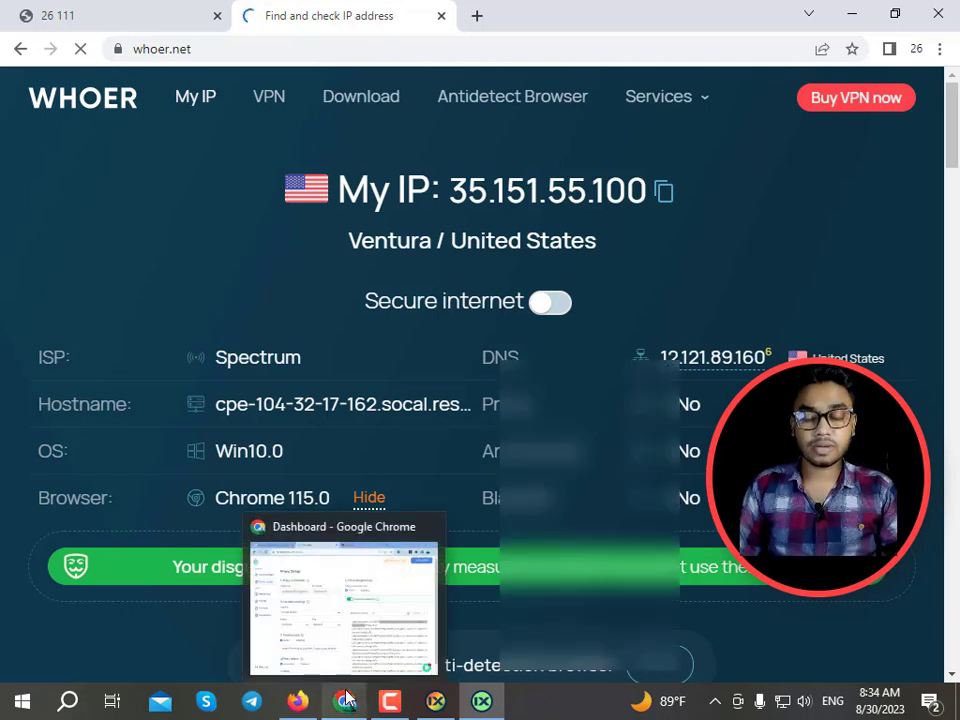
click(369, 527)
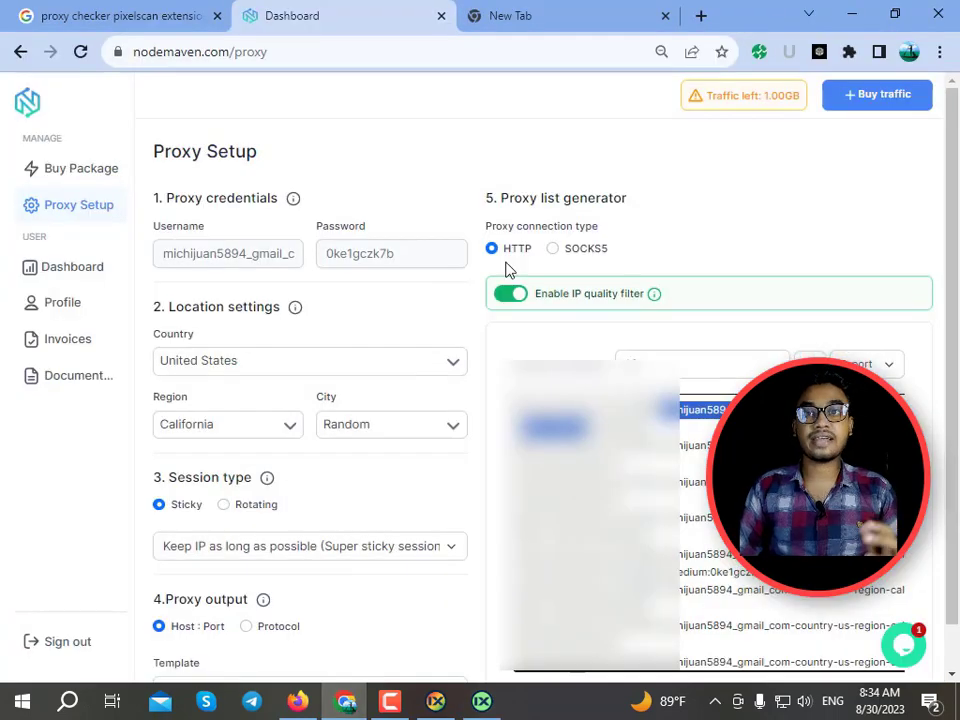
scroll(571, 360, down, 1)
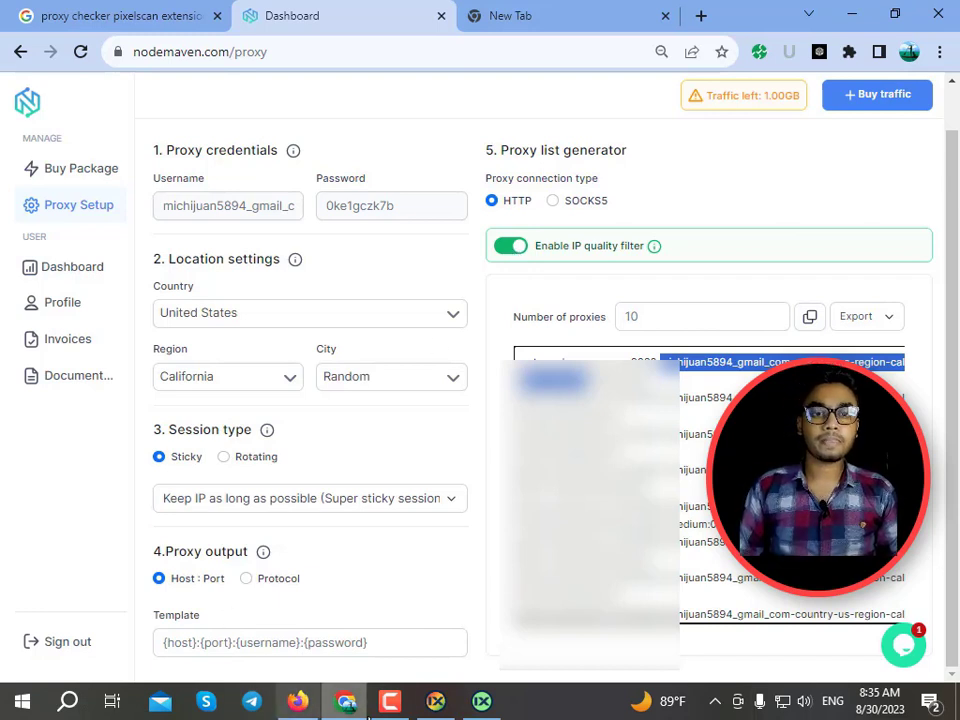
Switch back to the ixBrowser profile window and examine the IP and anonymity details on whoer.net.
click(484, 702)
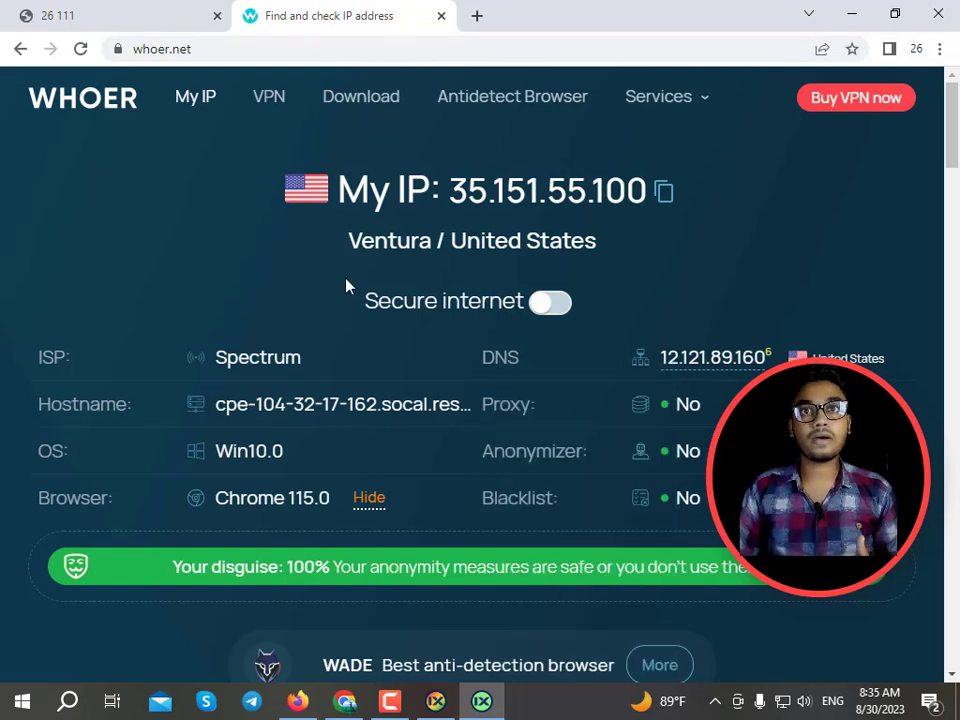
scroll(388, 180, down, 4)
scroll(430, 100, up, 2)
Open a new tab in the profile's browser window.
click(477, 16)
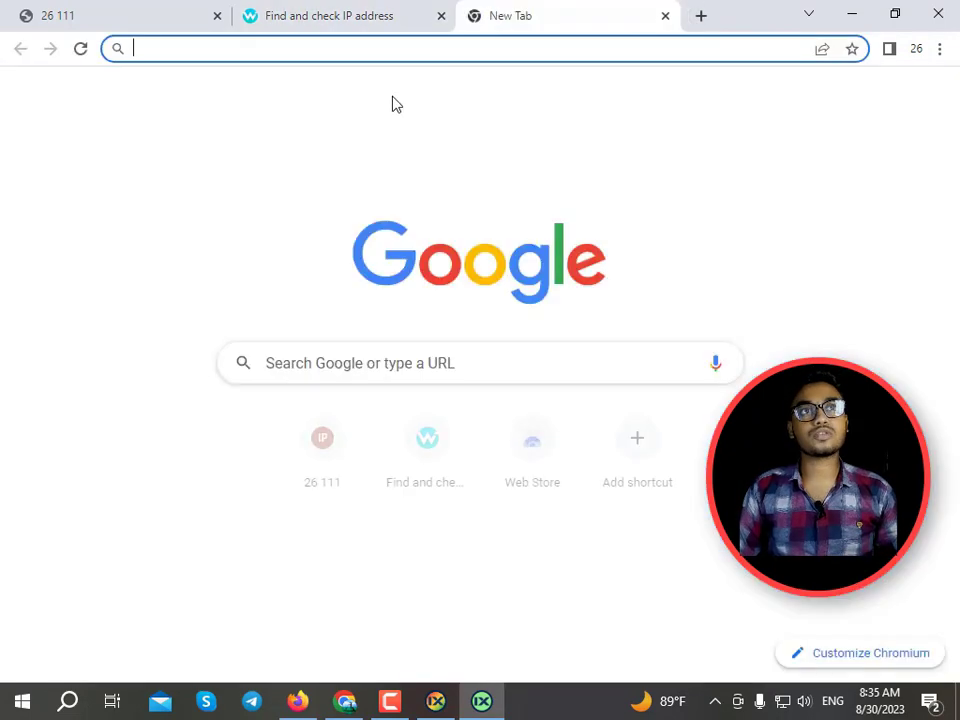